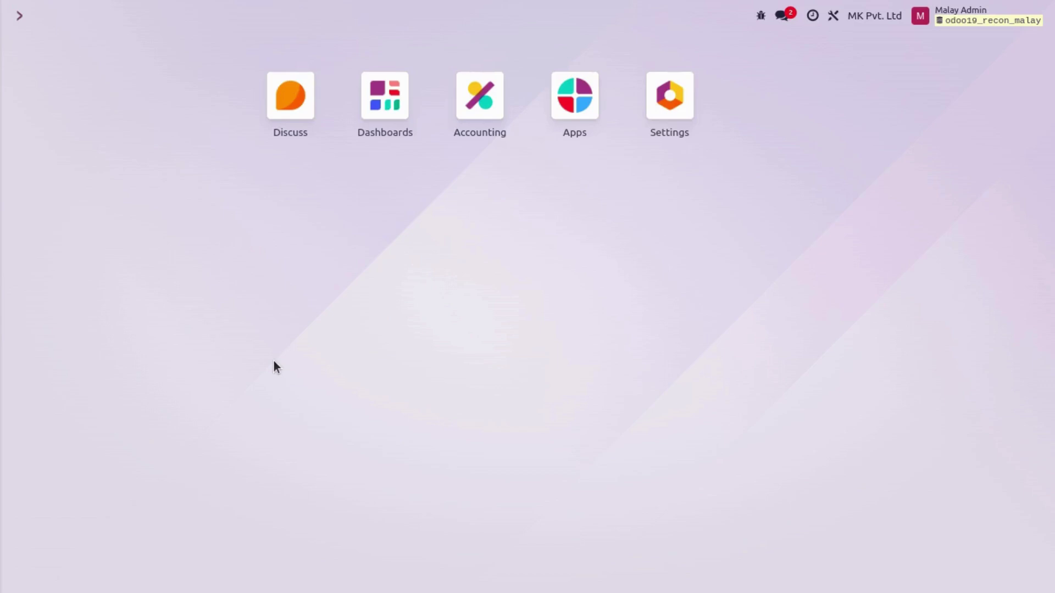
Open the Accounting app and look through its available configuration options.
click(464, 100)
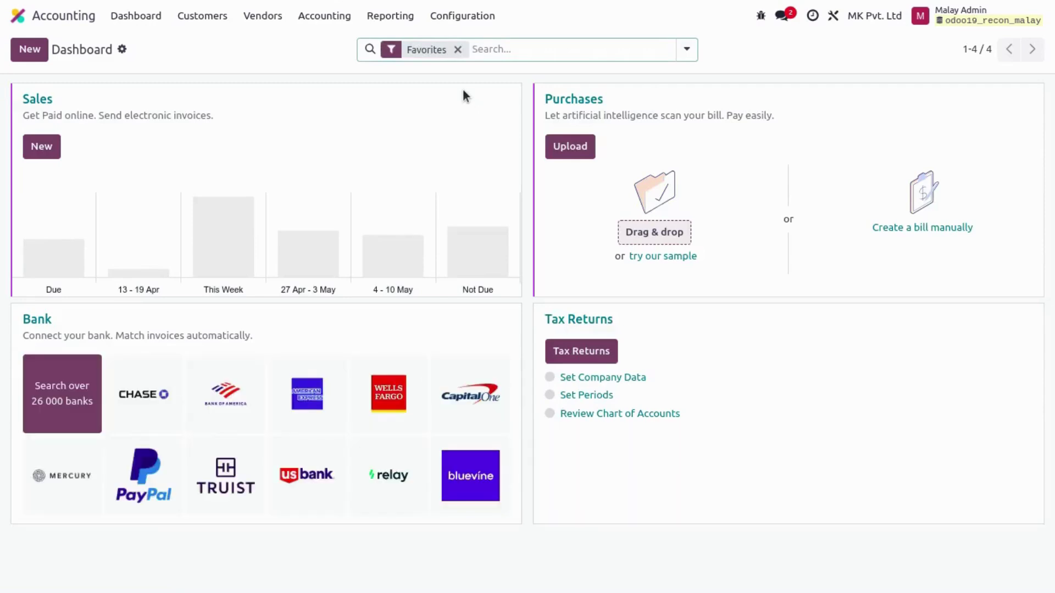
click(458, 16)
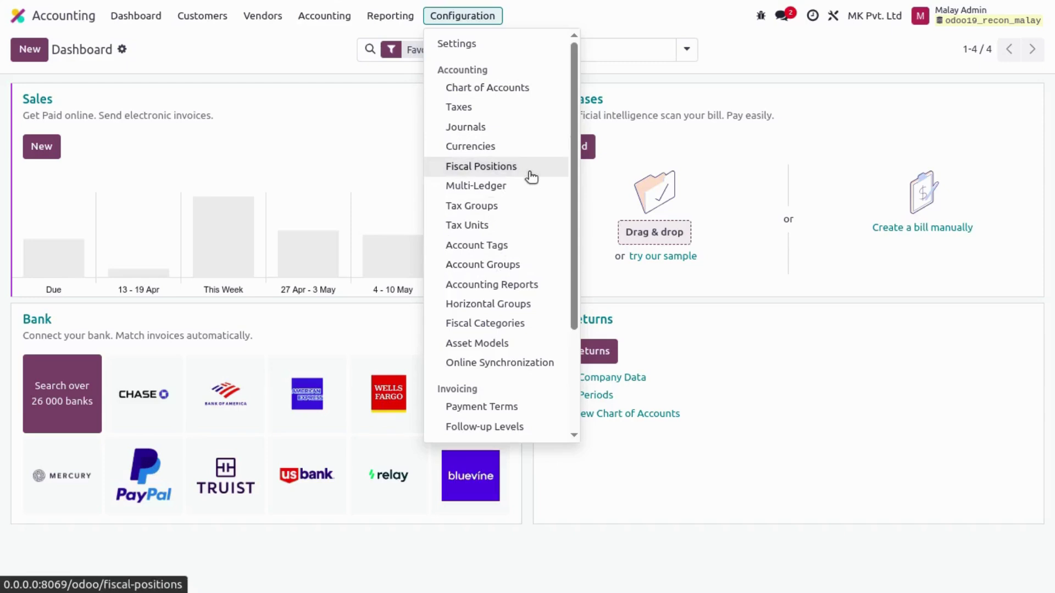
scroll(531, 177, down, 5)
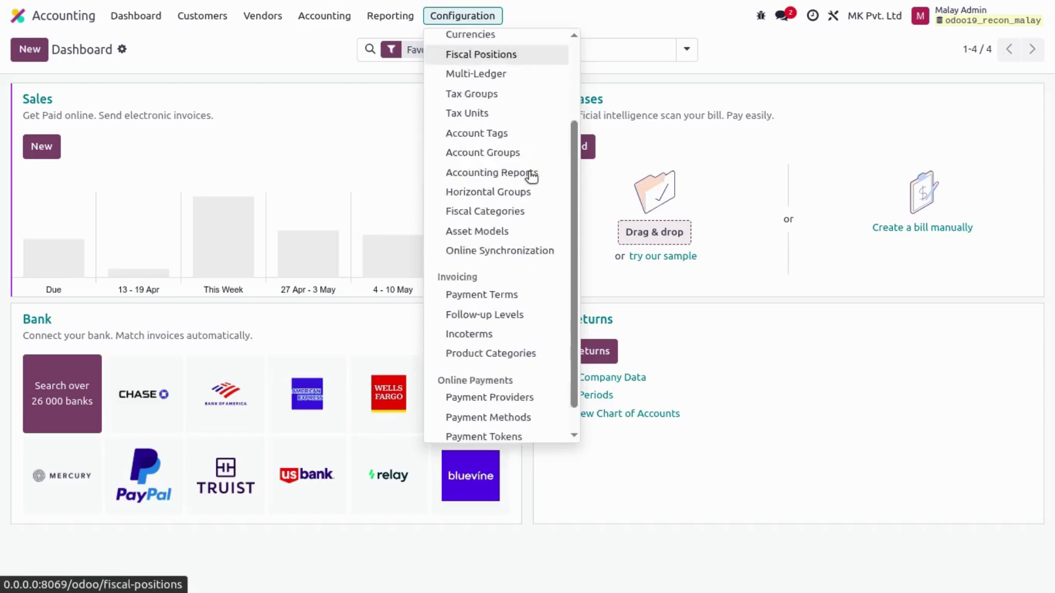
scroll(525, 244, up, 5)
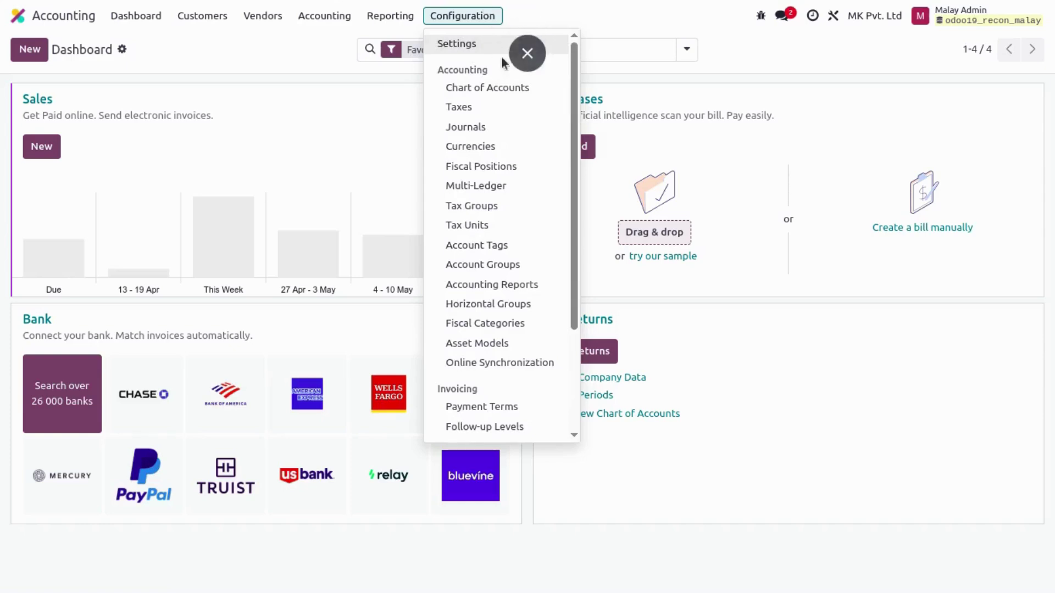
click(299, 55)
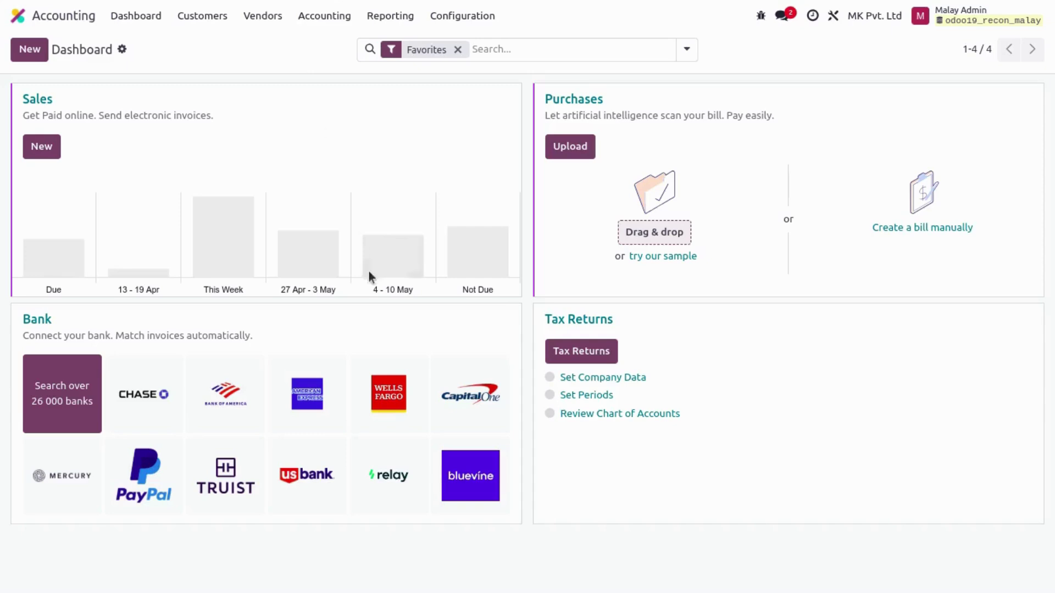
View the Bank journal's transactions from the accounting dashboard and show them in the Kanban view.
click(511, 318)
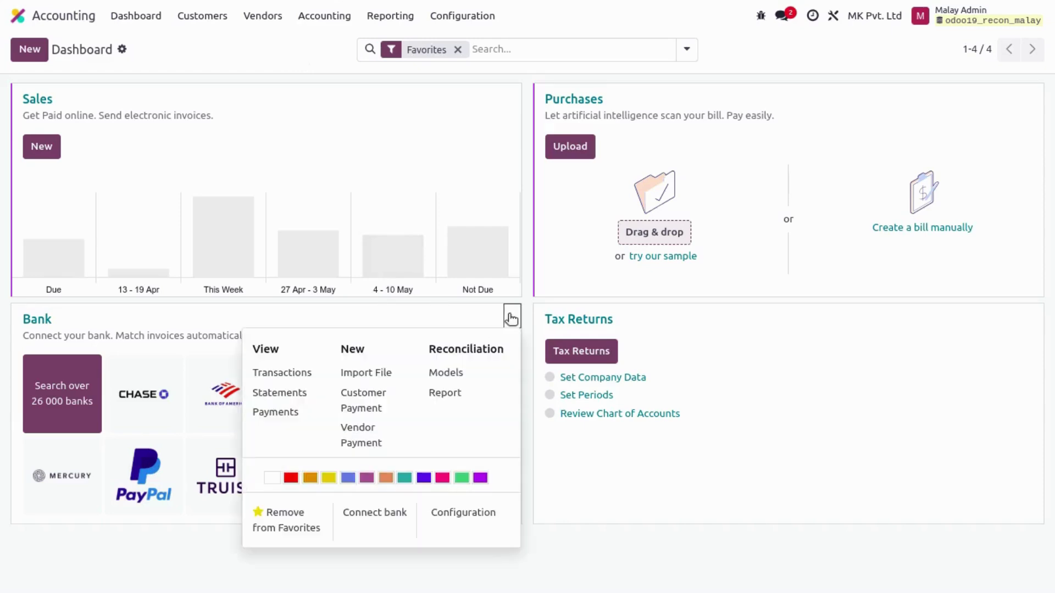
click(308, 371)
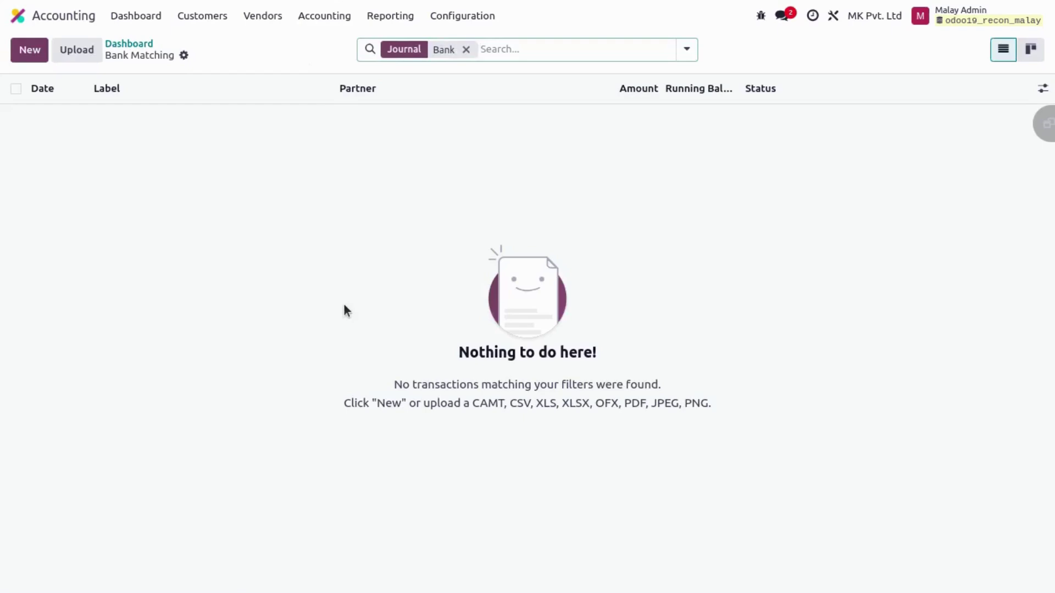
click(1031, 50)
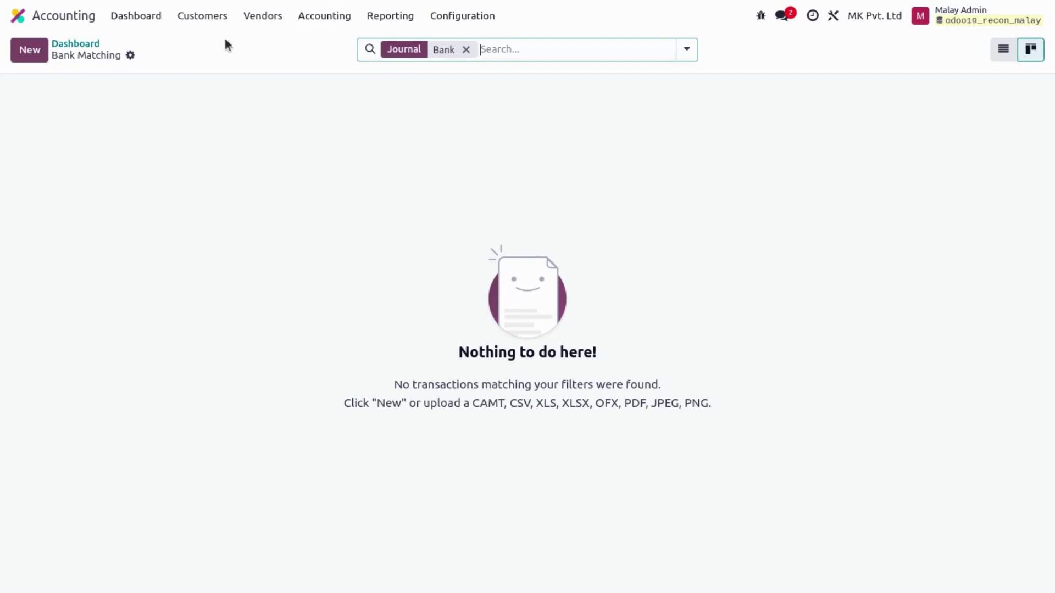
Create a new customer invoice and choose the customer's full name from the suggested contacts.
click(206, 17)
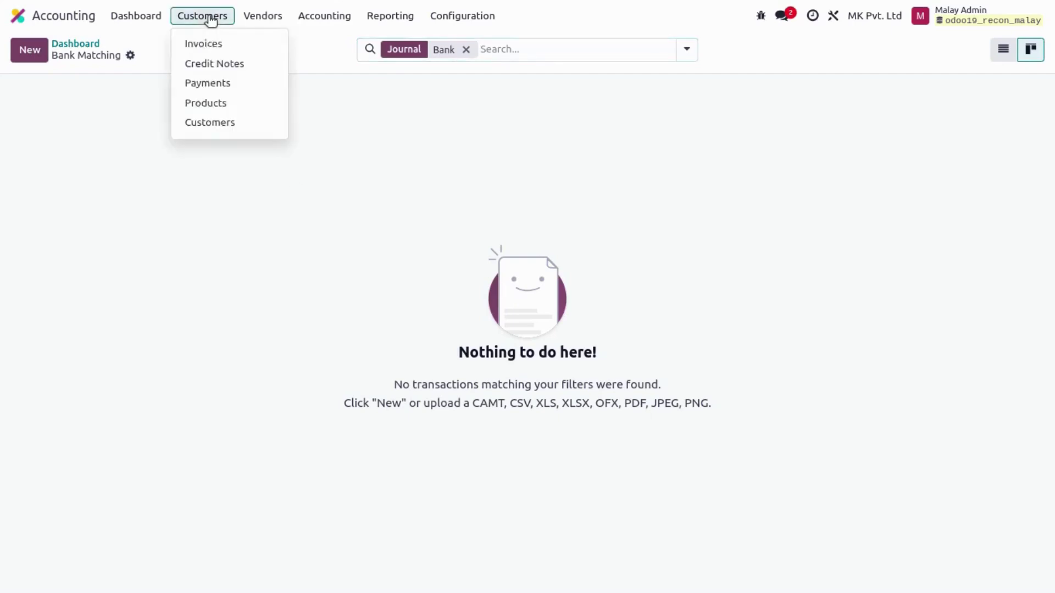
click(207, 43)
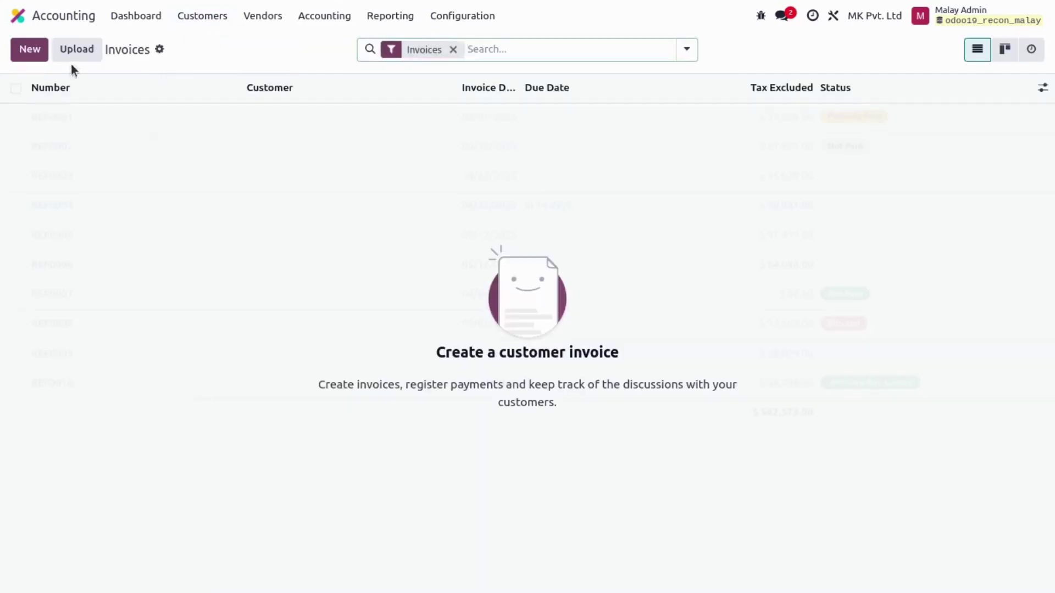
click(22, 50)
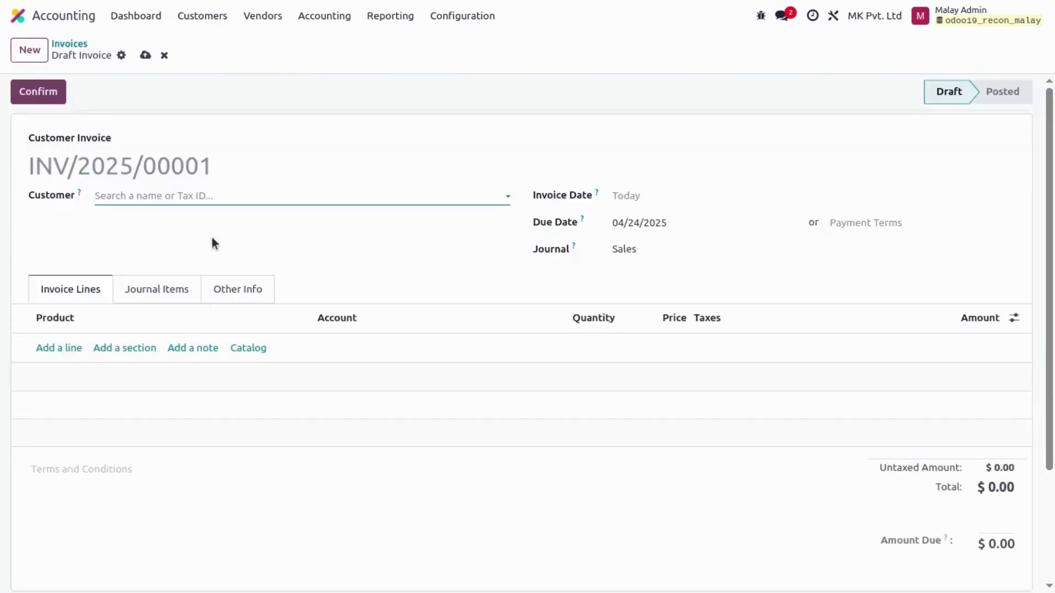
click(215, 197)
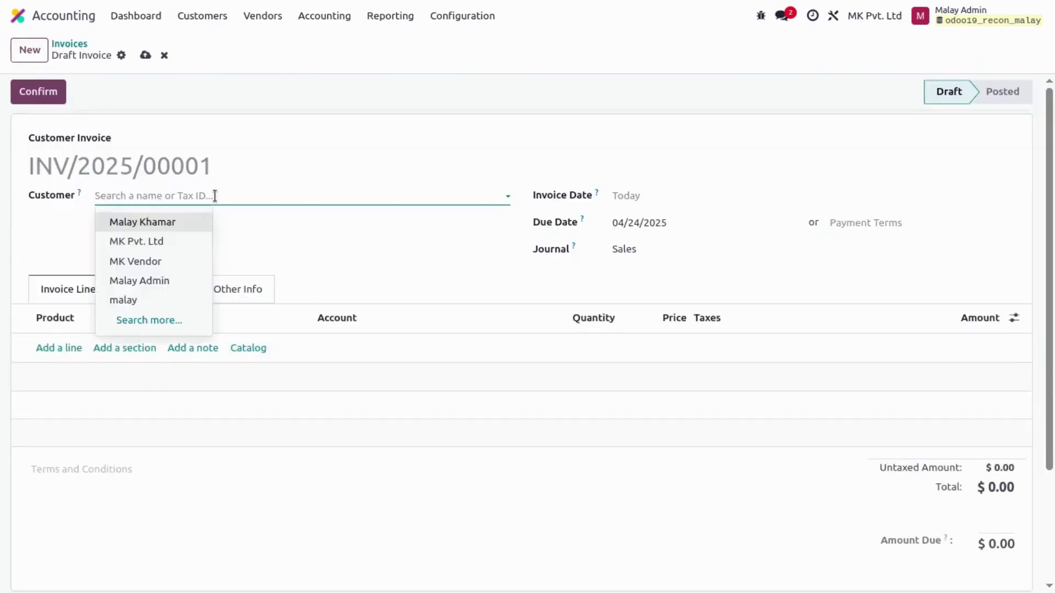
click(168, 221)
Add an invoice line for the product Services with a price of 1000 and remove its 15% tax.
click(65, 349)
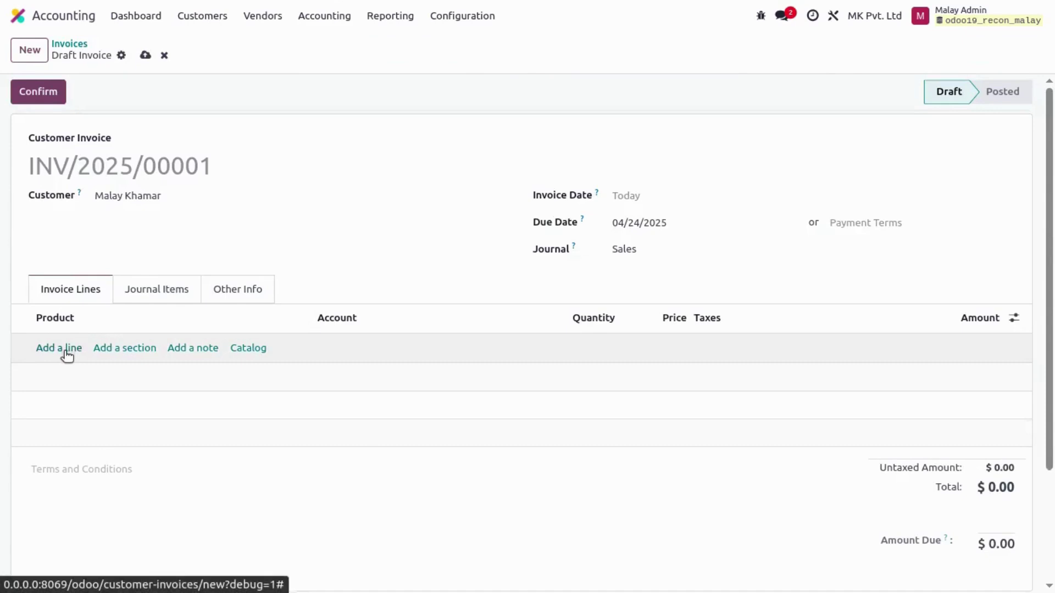
text(Services)
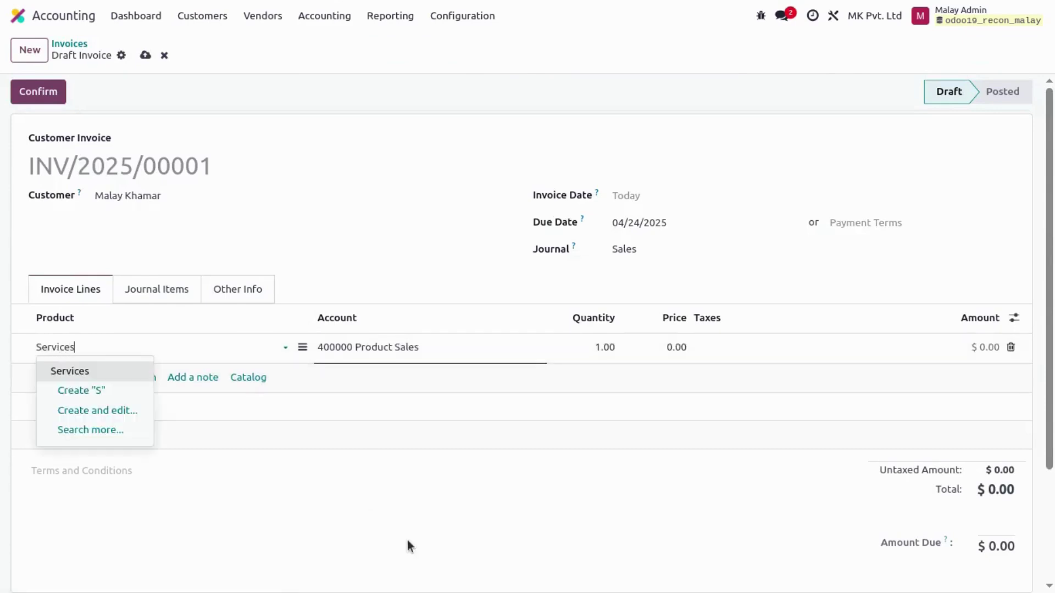
key(Tab)
key(Tab)
key(Tab)
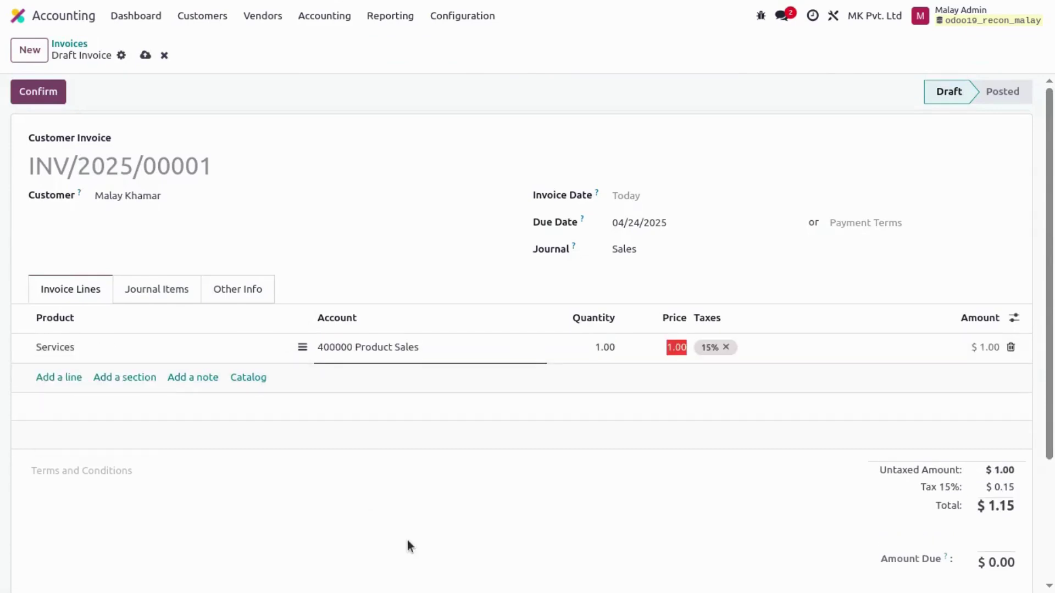
text(1000)
key(Tab)
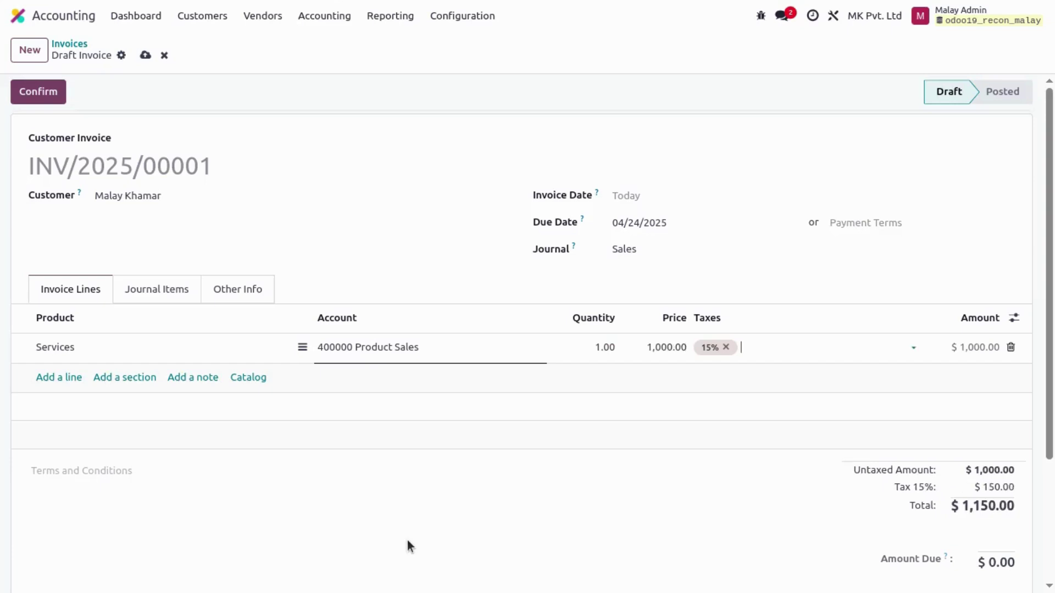
key(BackSpace)
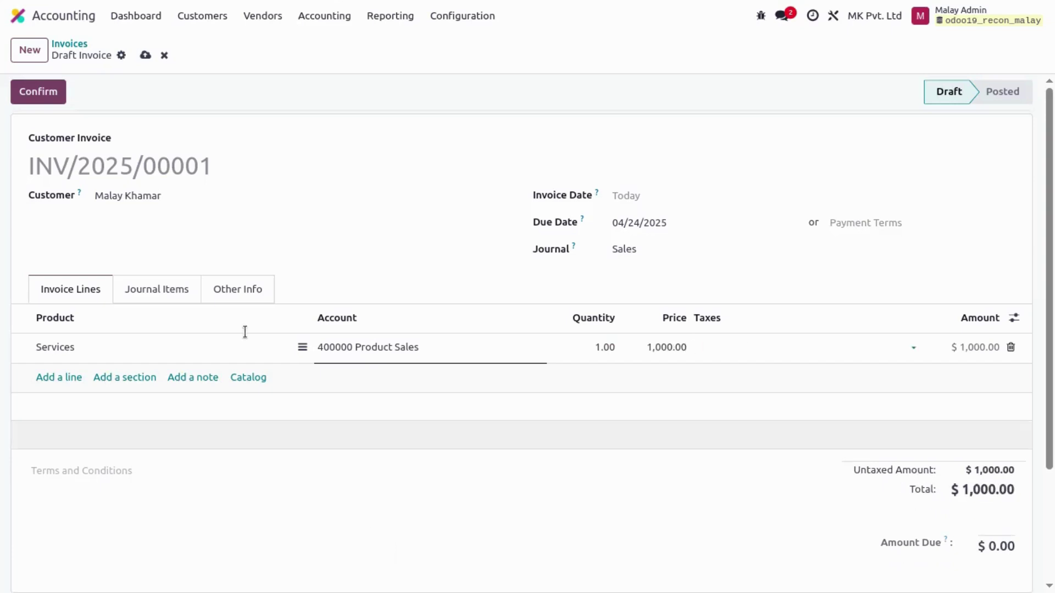
Save and confirm the invoice, and create its payment of $1,000.00 through the Bank journal with Manual Payment.
click(146, 56)
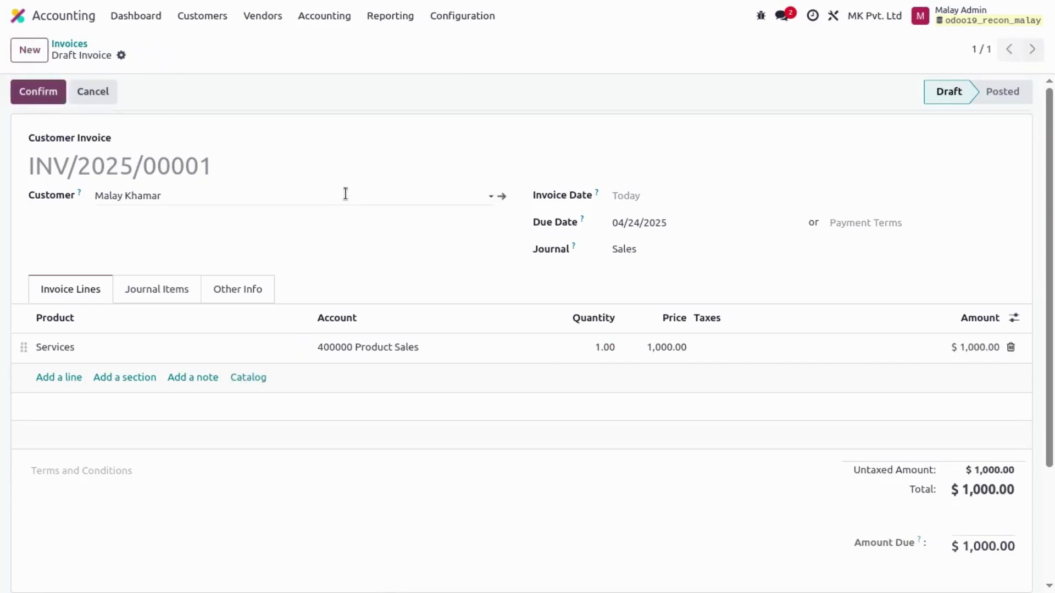
click(34, 95)
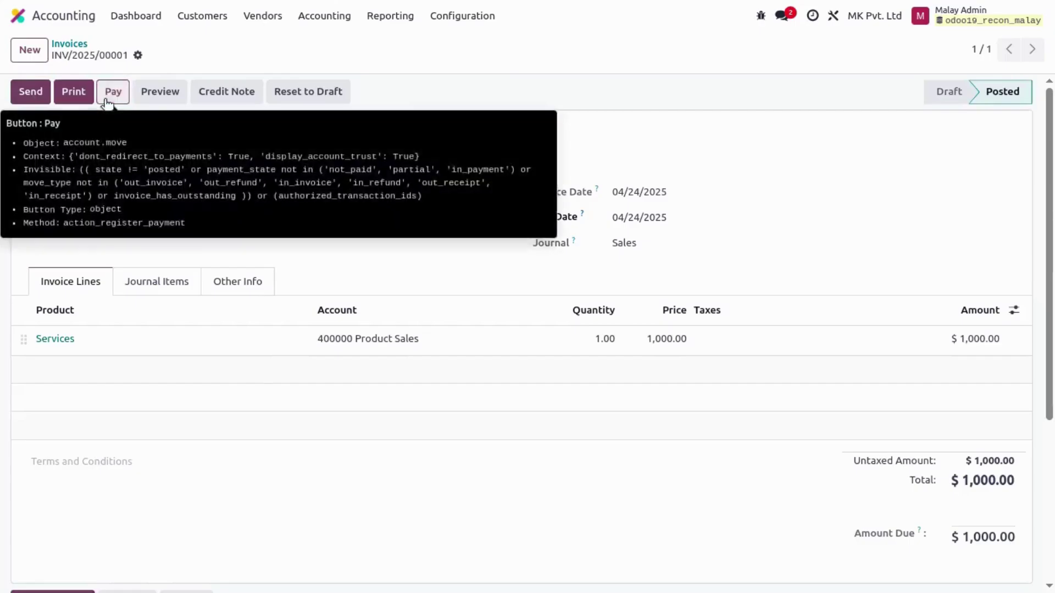
click(105, 100)
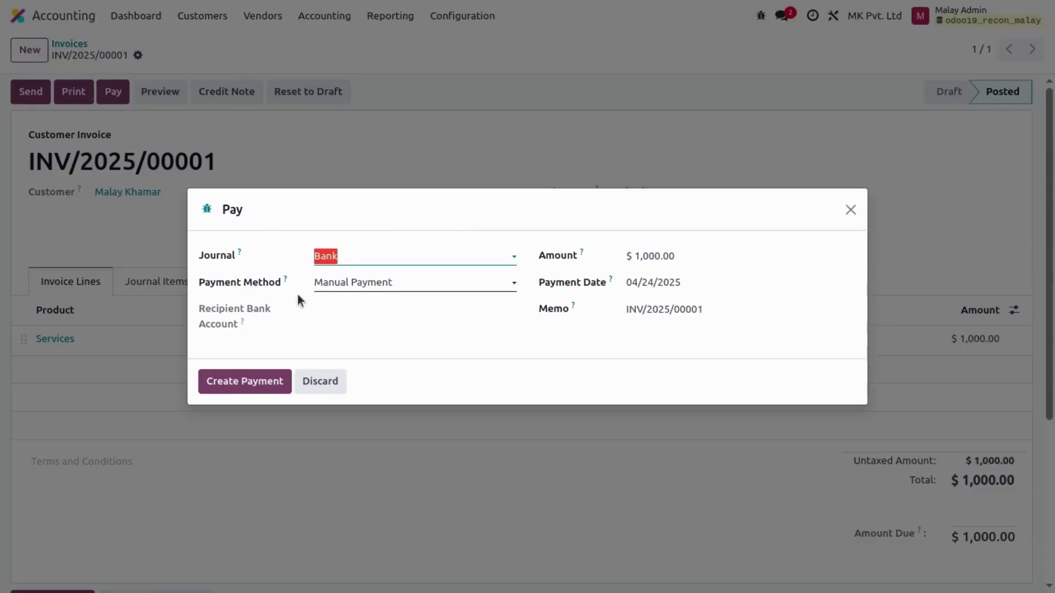
click(248, 379)
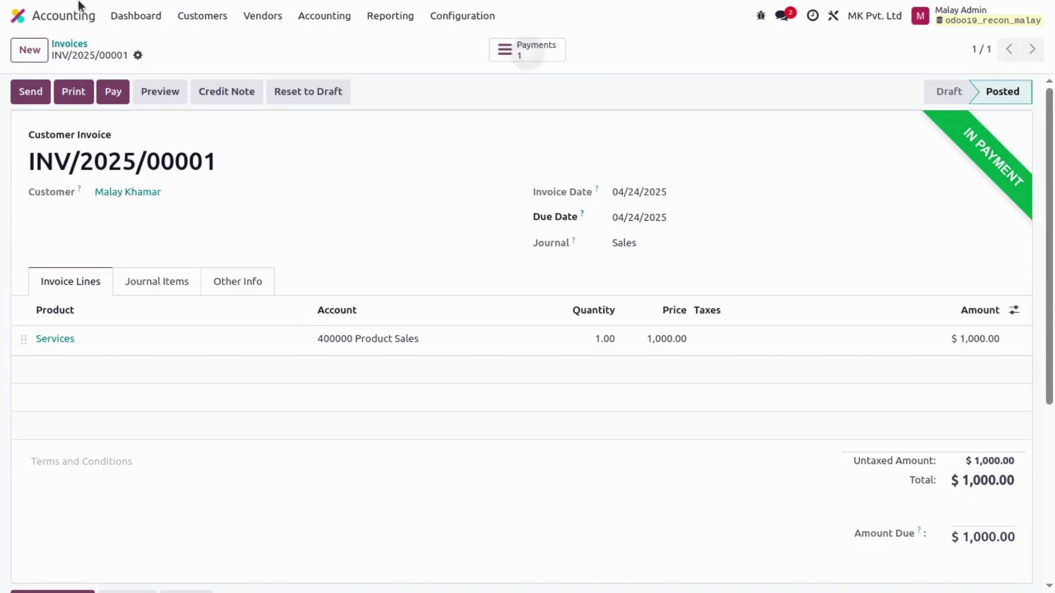
Add a new transaction labelled "Selling Services" to the Bank journal from the accounting dashboard.
click(132, 13)
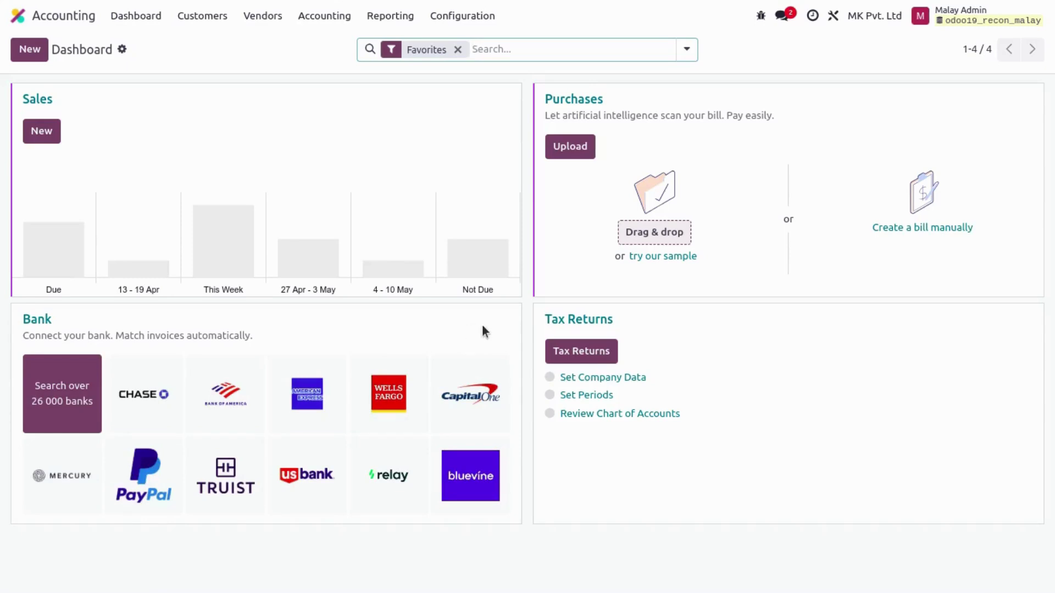
click(513, 316)
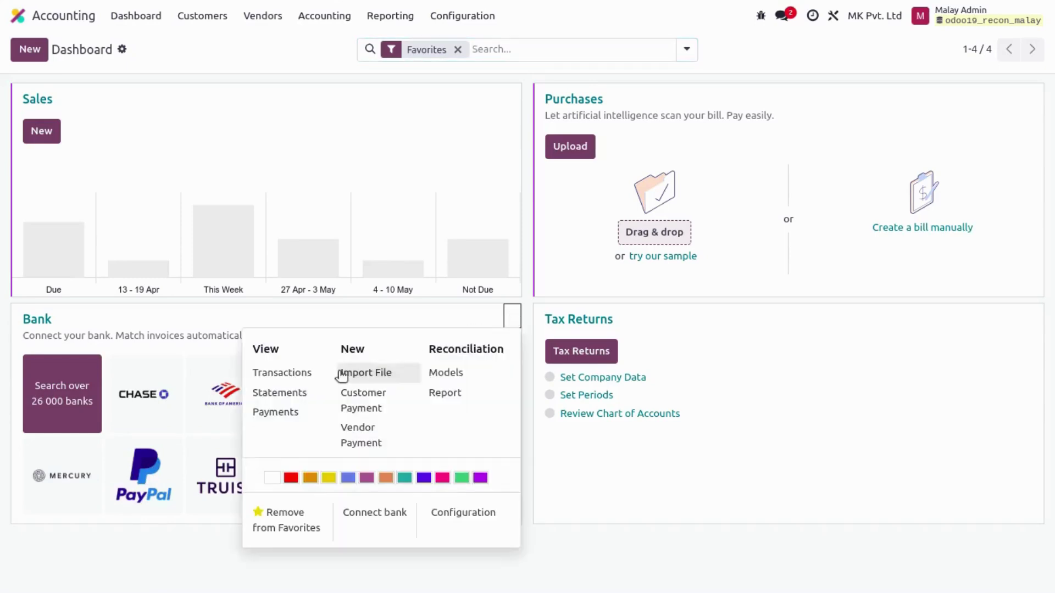
click(306, 372)
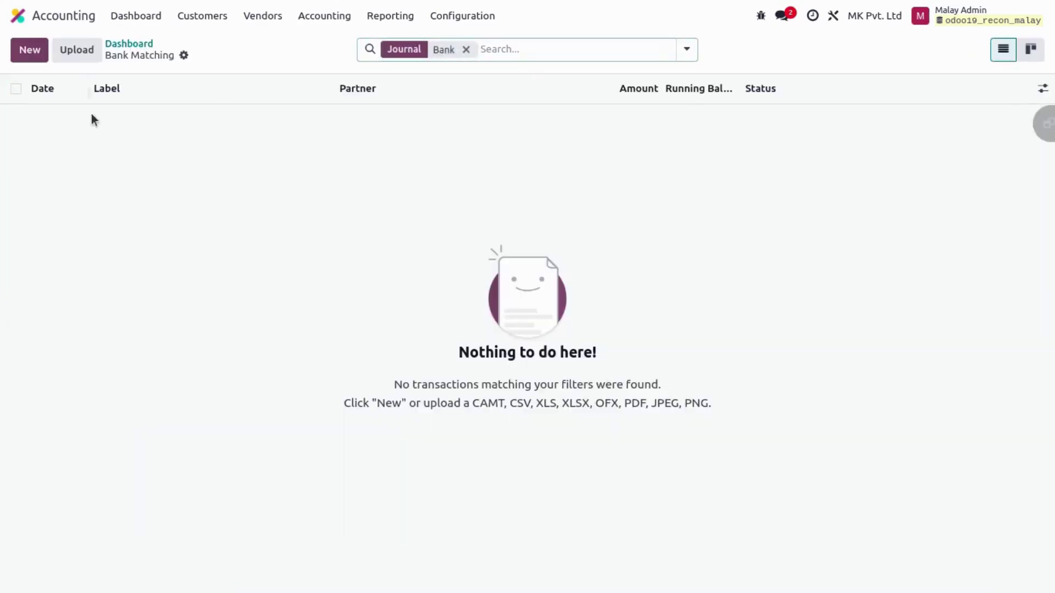
click(21, 48)
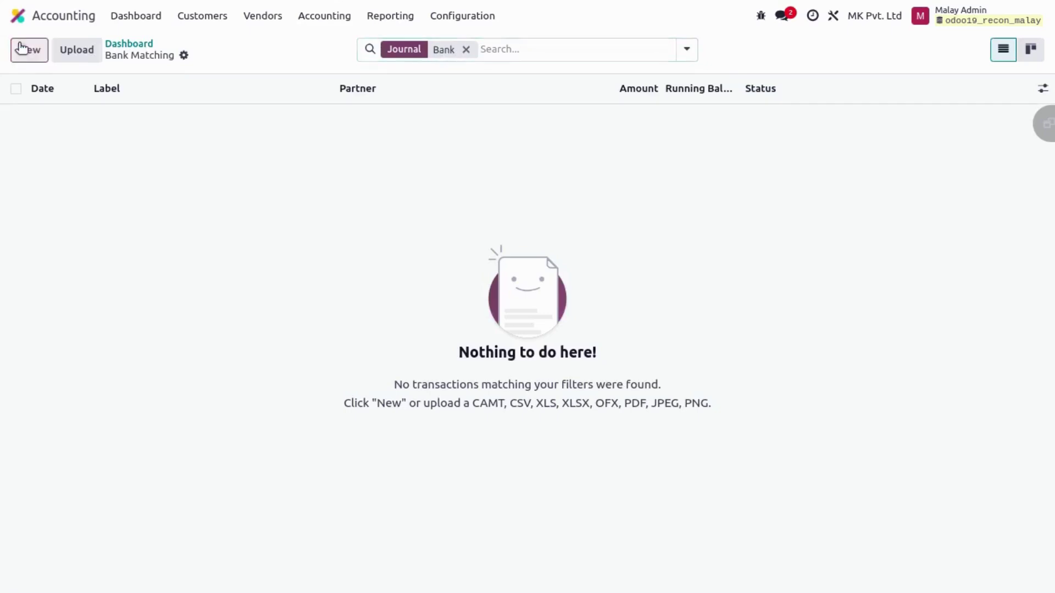
key(Tab)
text(S)
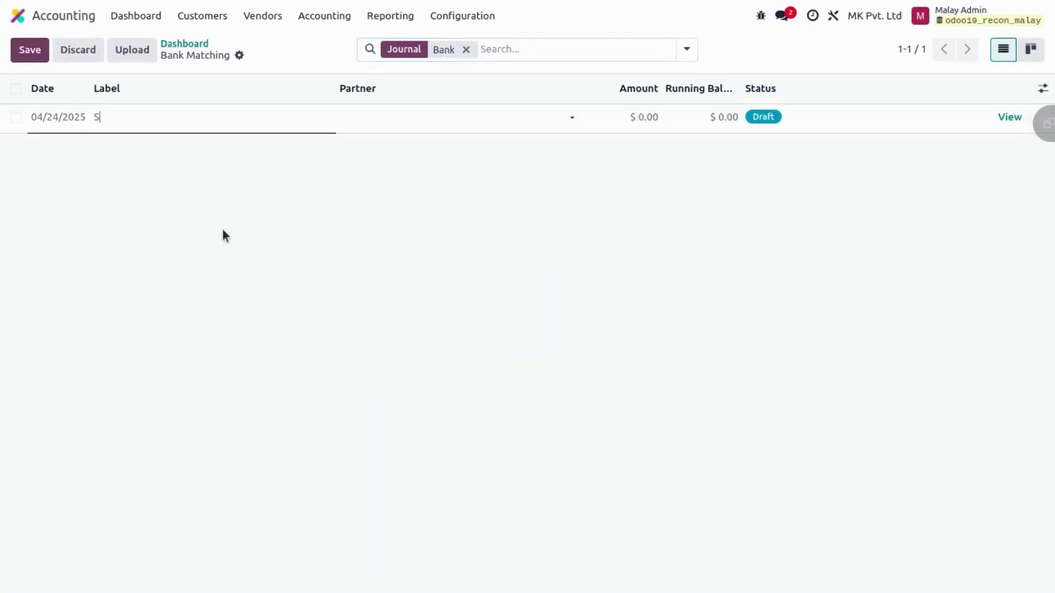
text(elling Services)
key(Return)
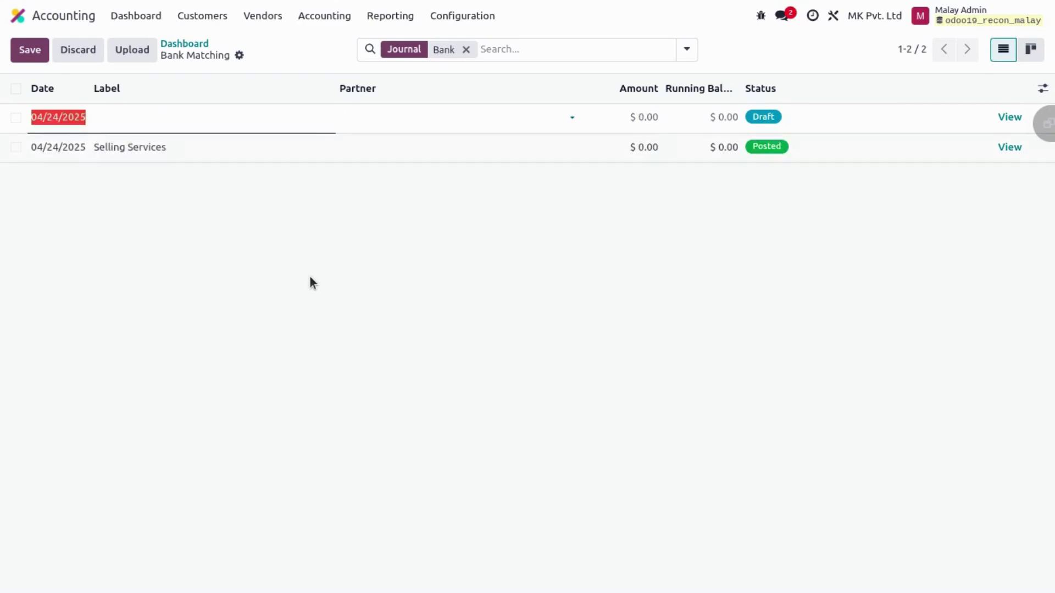
Set the Selling Services transaction's amount to 1000 and save it.
key(Down)
text(1000)
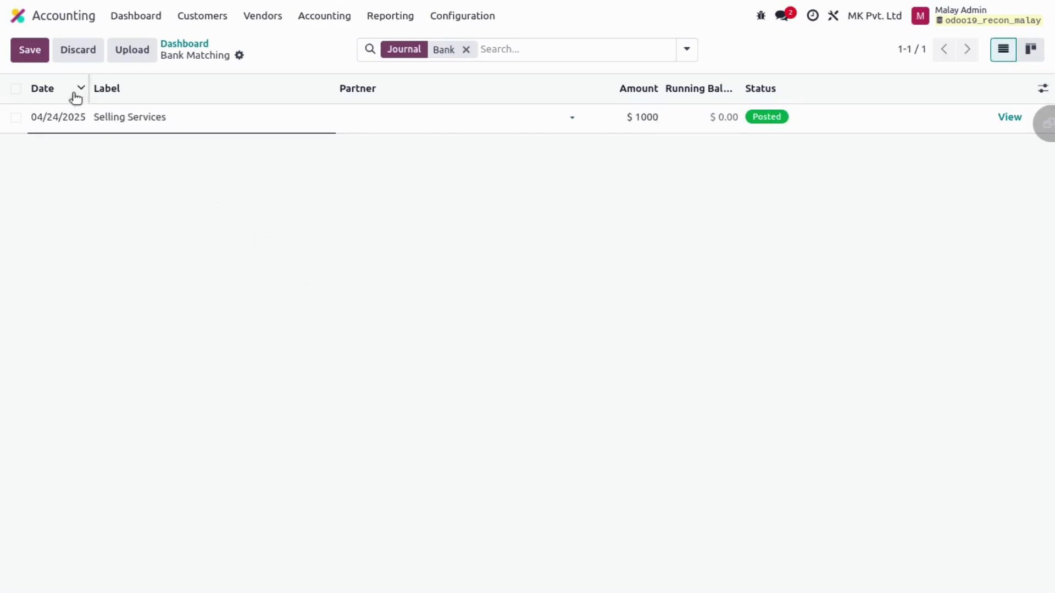
click(29, 50)
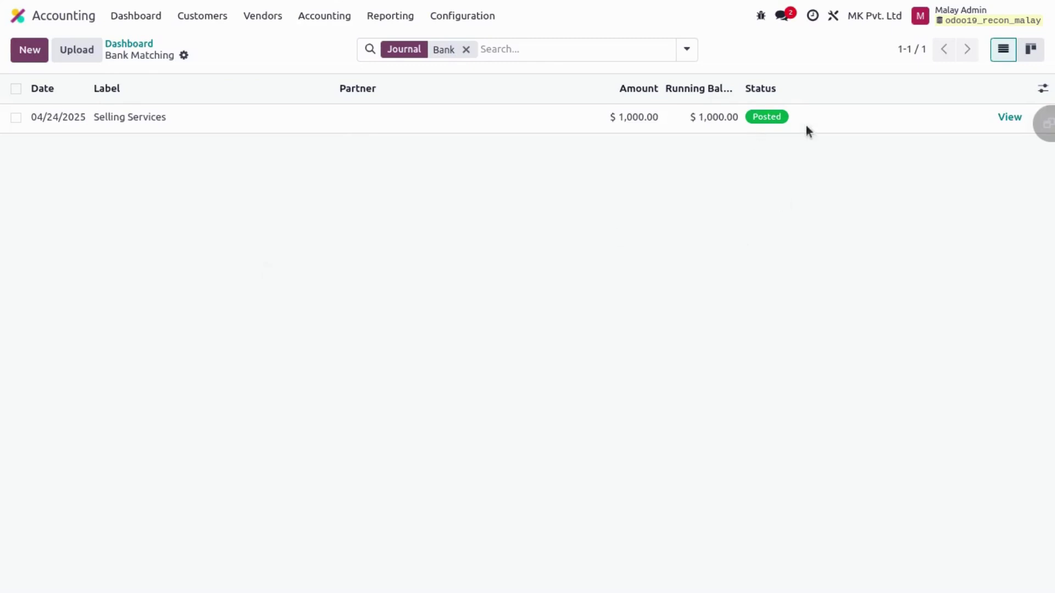
Expand the Selling Services transaction in the Kanban view and check its message log.
click(1031, 51)
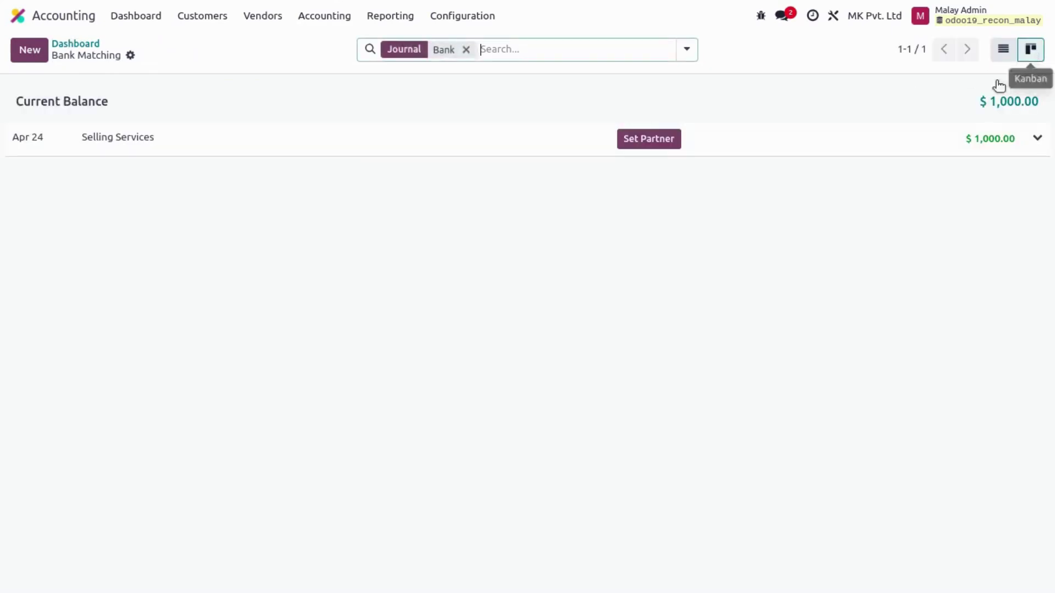
click(195, 143)
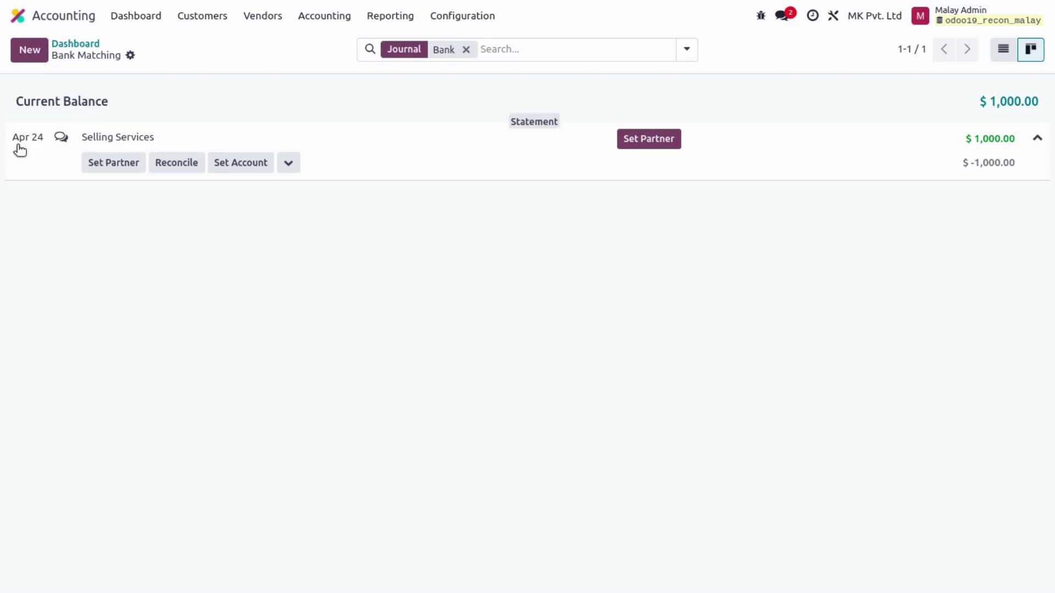
click(61, 139)
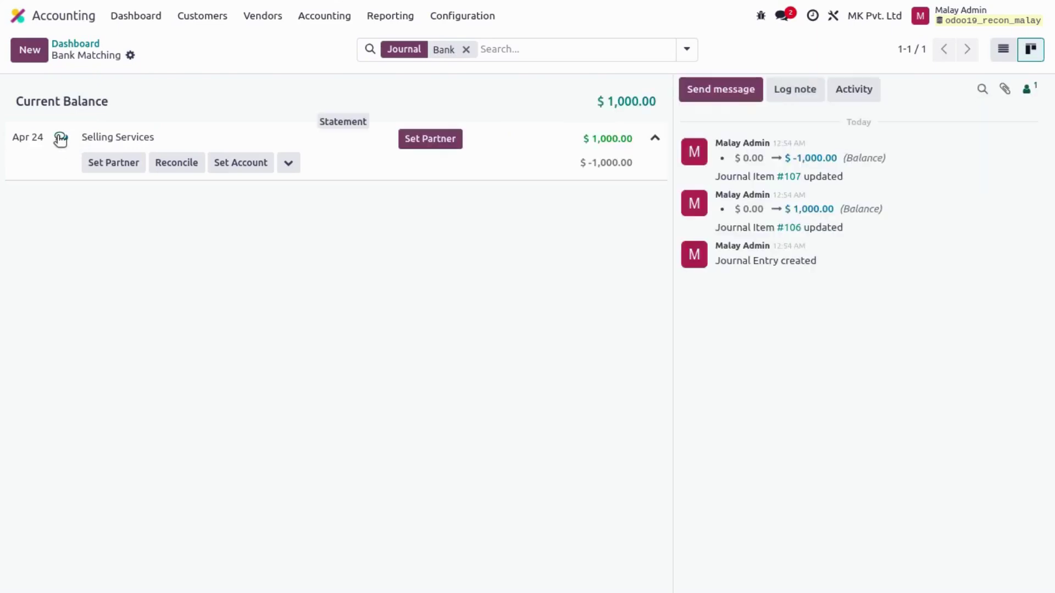
click(61, 138)
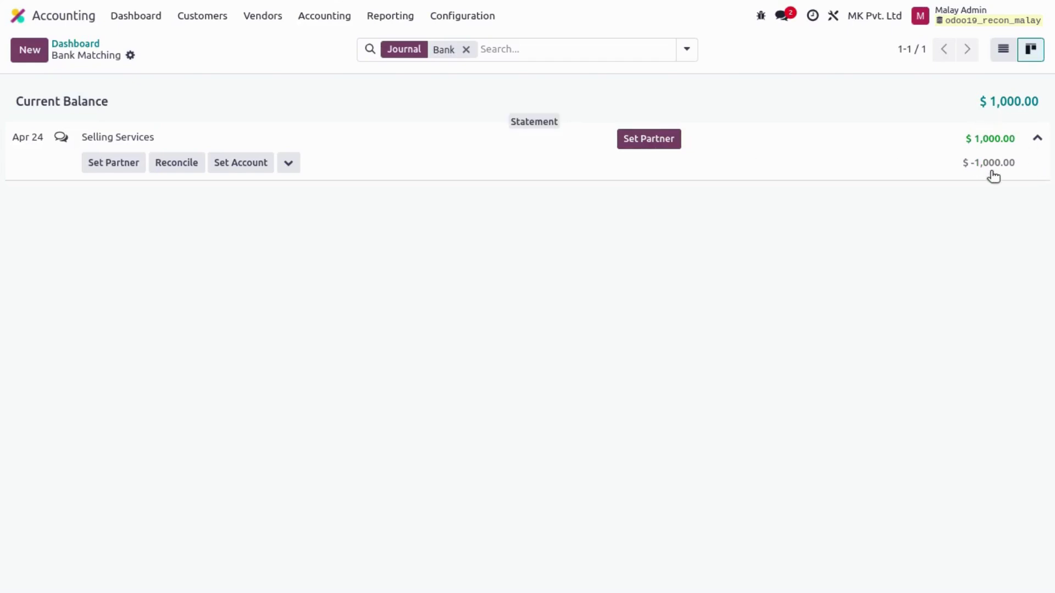
Set the invoice's customer as the partner of the Selling Services bank transaction.
click(666, 143)
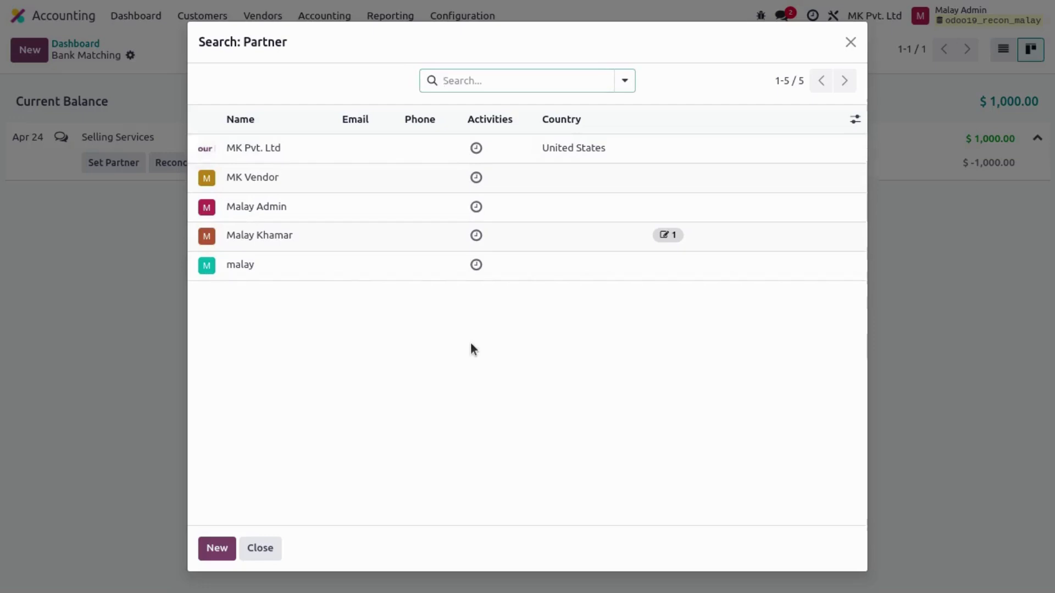
click(404, 248)
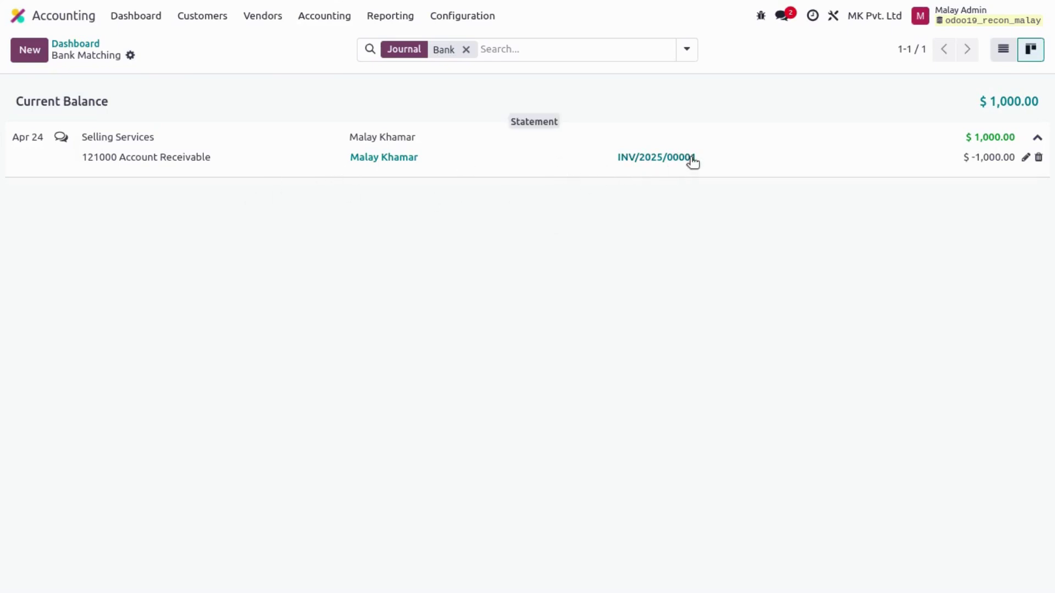
Inspect the invoice matched to the Selling Services bank transaction, review the transaction's lines, and return to the accounting dashboard.
click(661, 160)
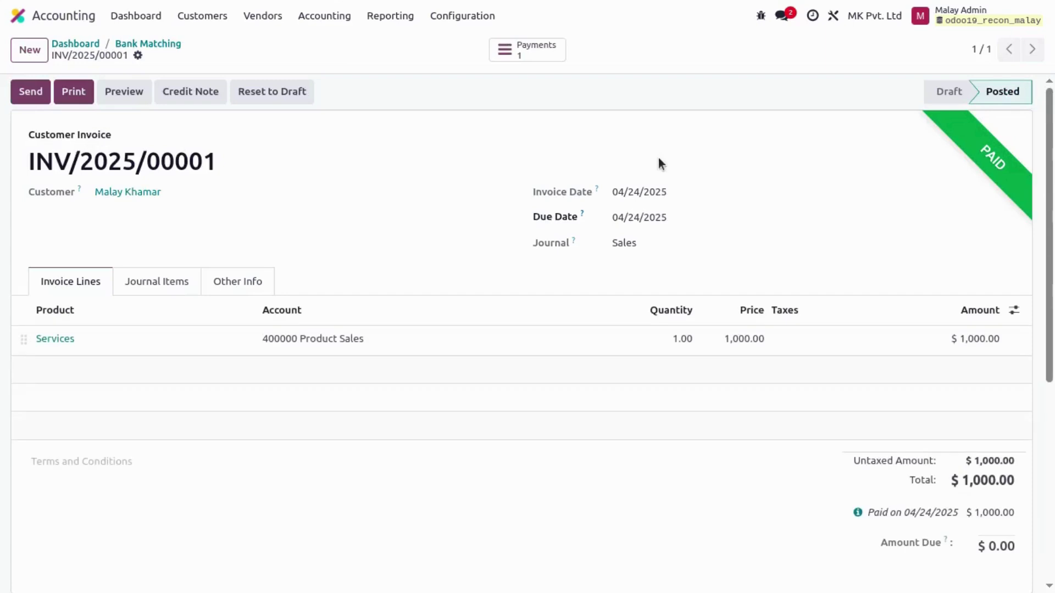
click(144, 46)
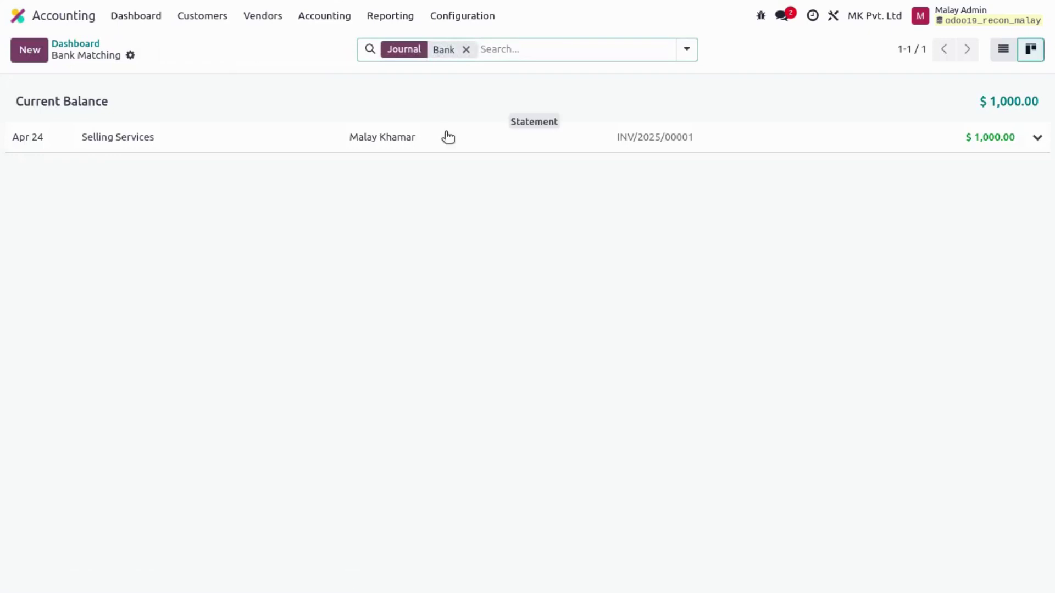
click(761, 139)
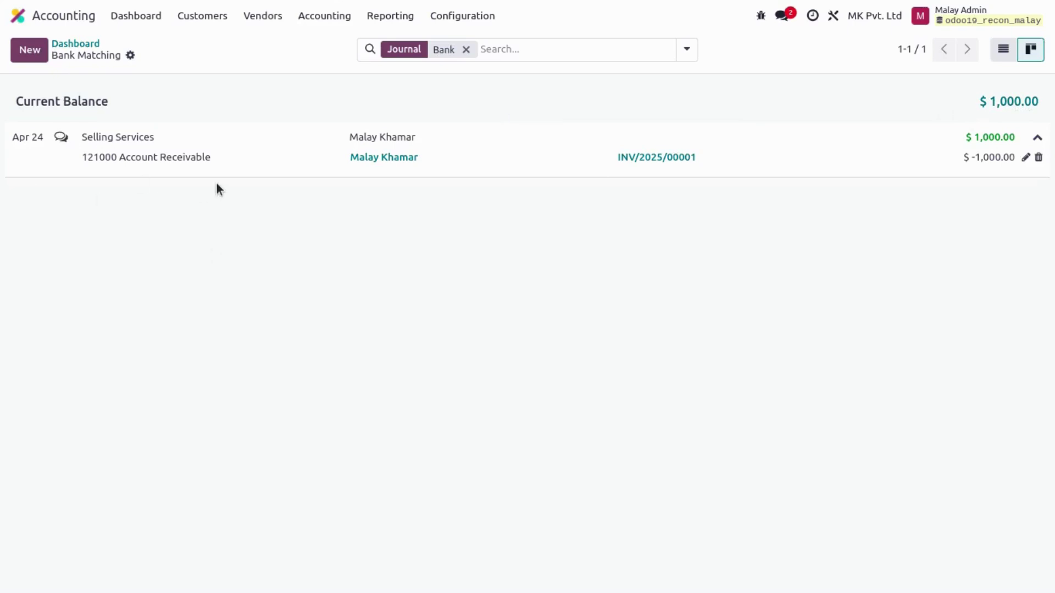
click(71, 42)
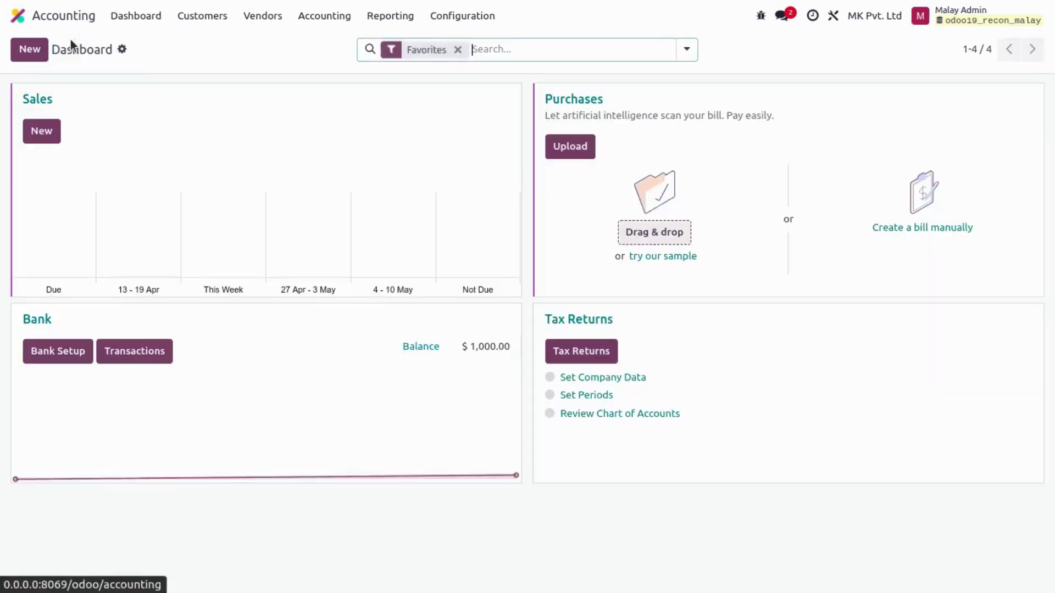
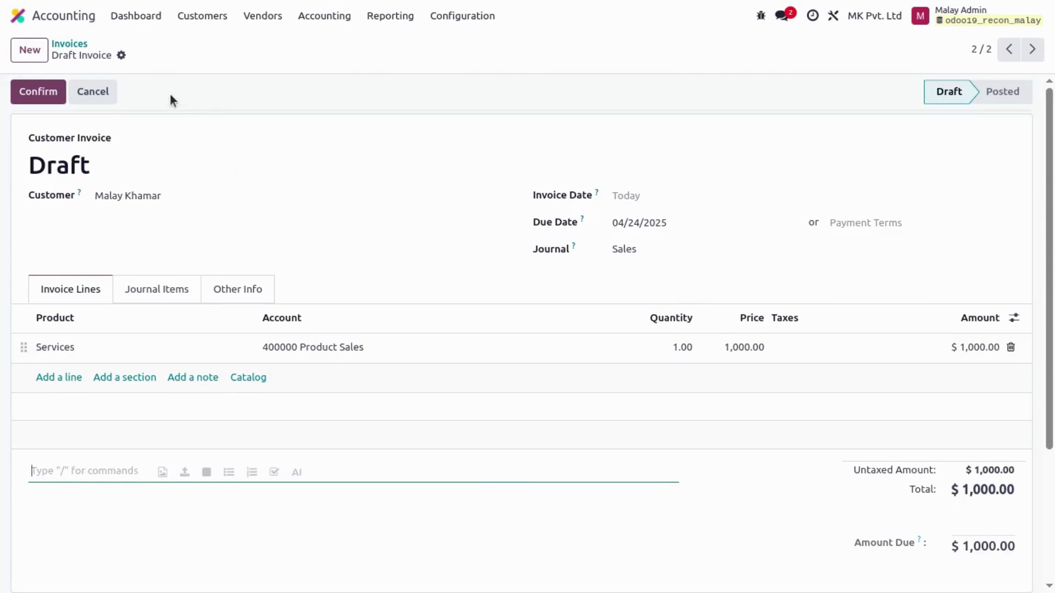
Leave the draft invoice and create a new vendor bill for MK Vendor with the bill date 04/25/2025.
click(194, 64)
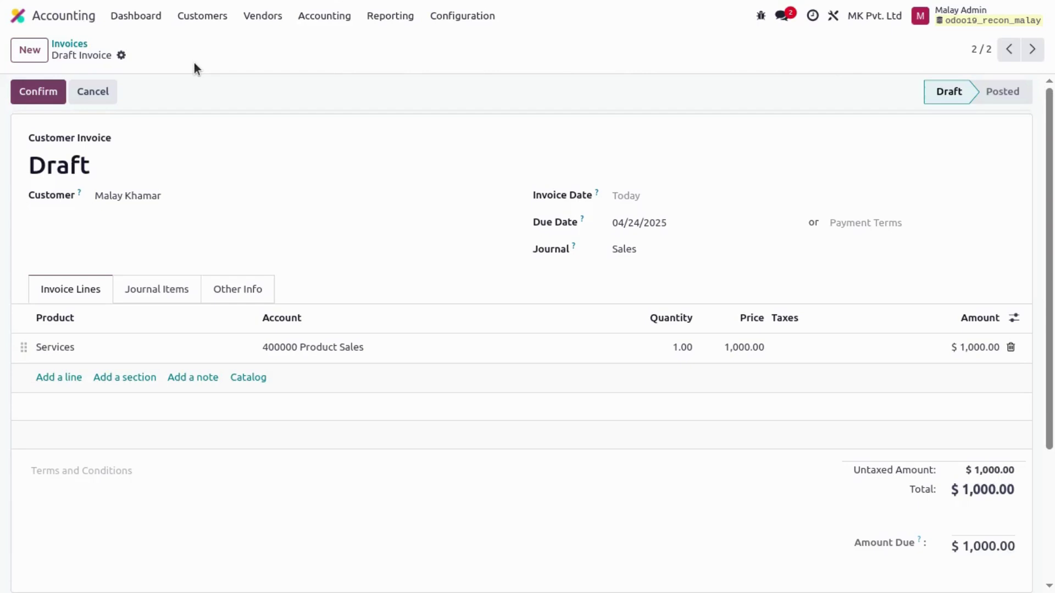
click(62, 44)
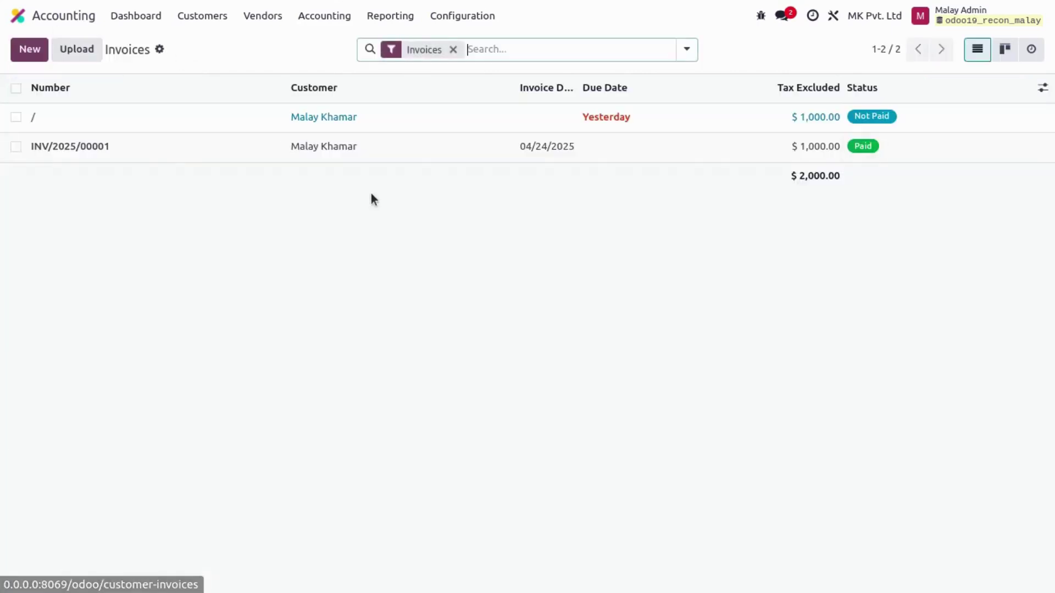
click(255, 17)
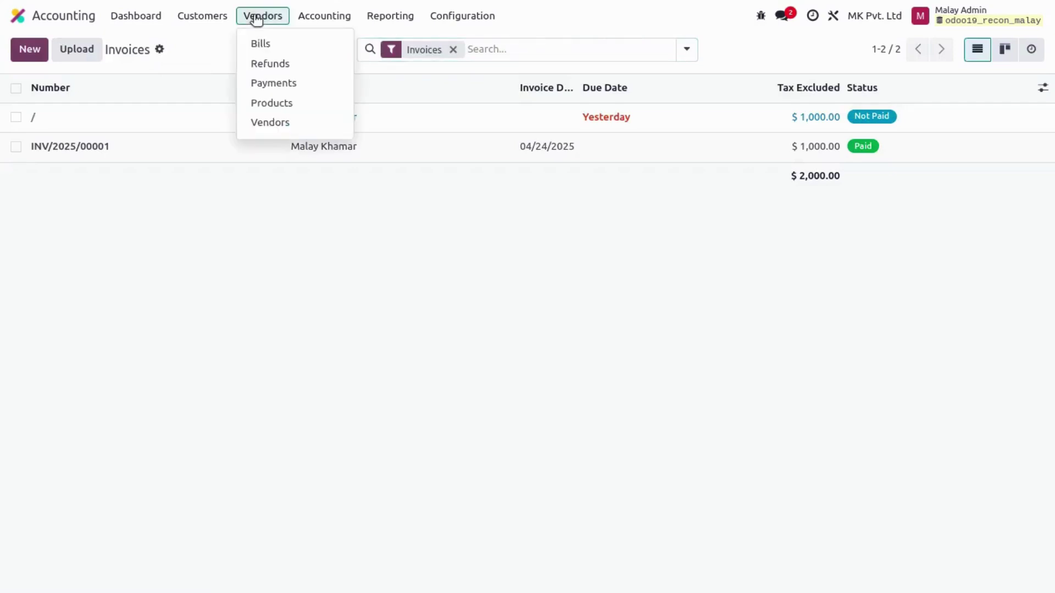
click(260, 43)
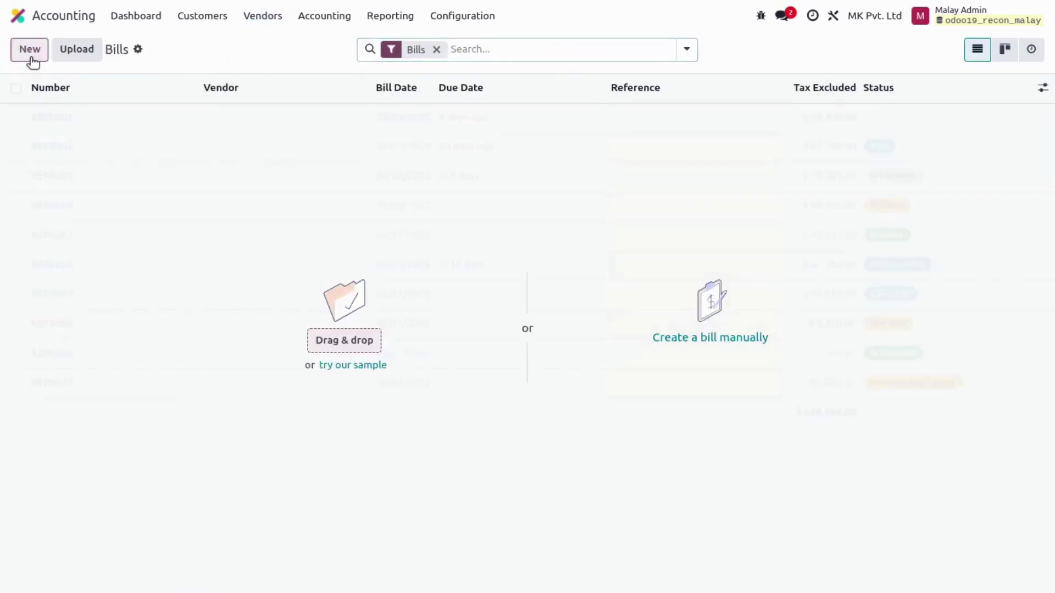
click(32, 55)
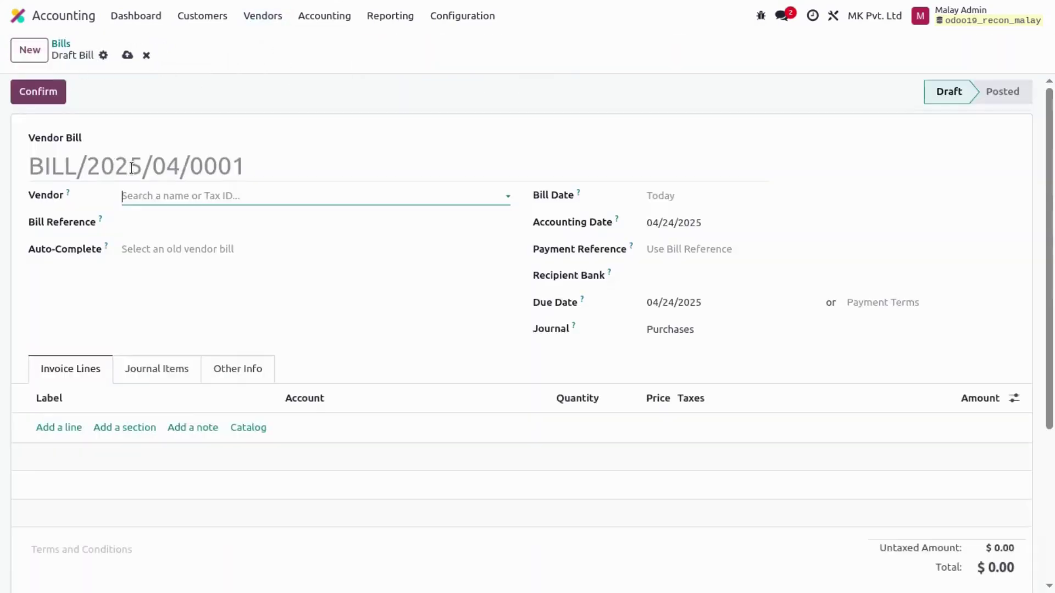
click(229, 196)
click(207, 221)
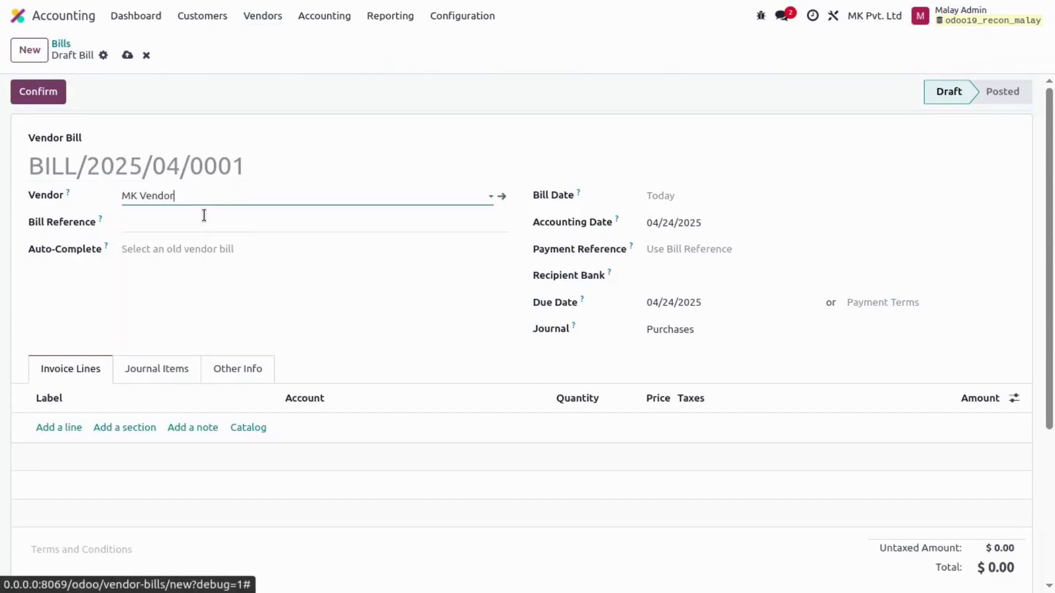
click(723, 198)
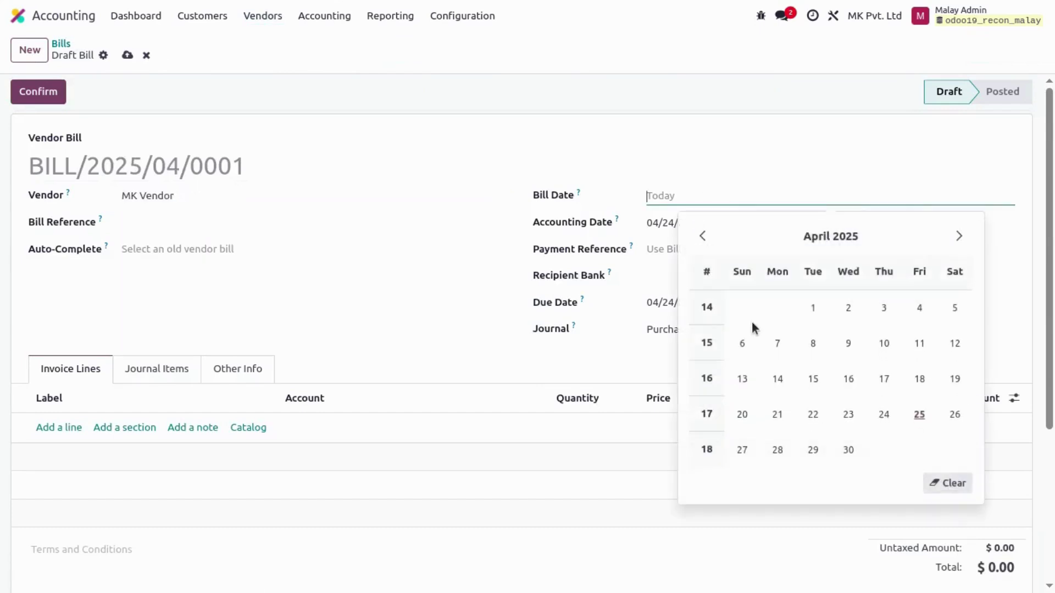
click(919, 416)
Add a bill line labelled "Purchase Materials" with a price of 1000.
click(73, 434)
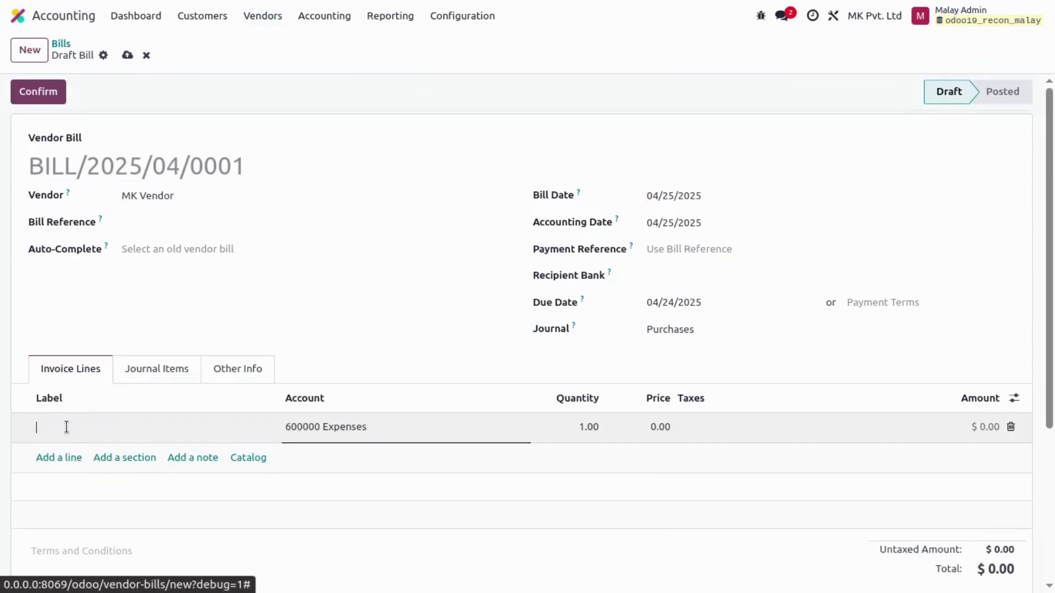
text(Pur)
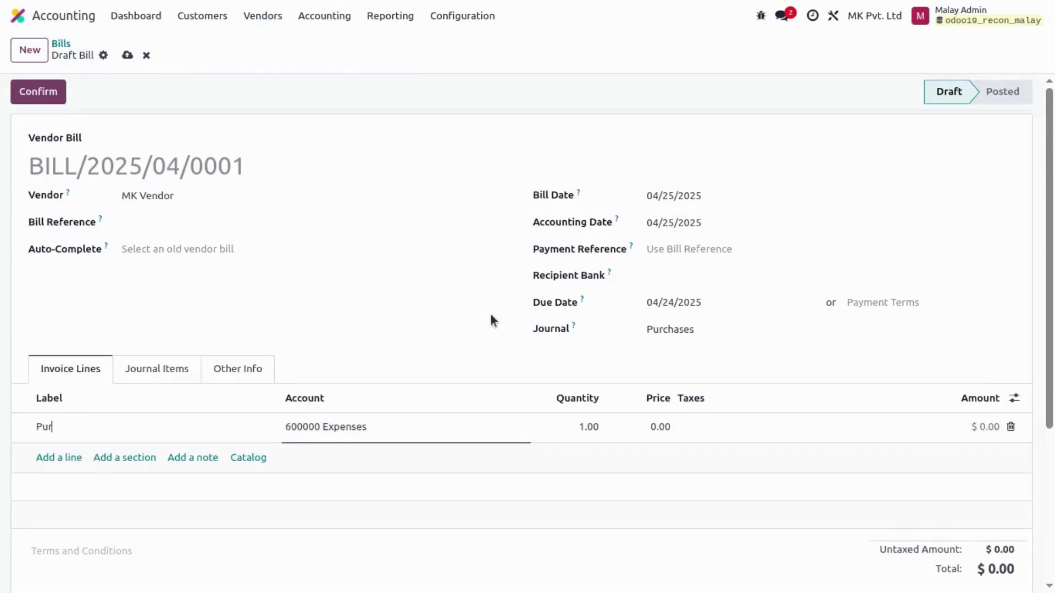
text(chase Goods)
key(ctrl+shift+Left)
text(Materials)
key(Tab)
key(Tab)
key(Tab)
text(1000)
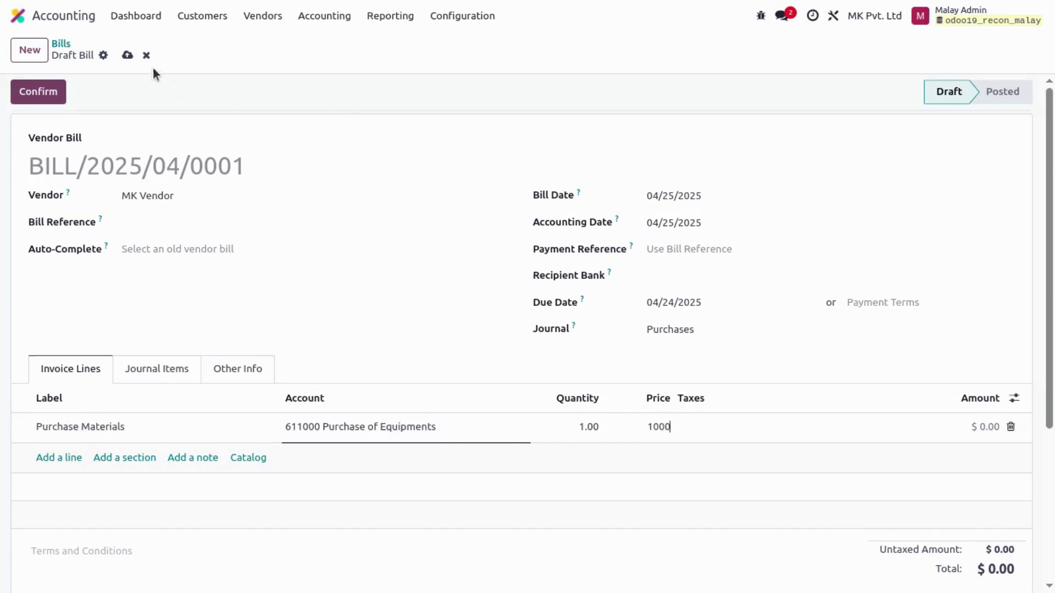
Save and confirm the MK Vendor bill, and return to the list of bills.
click(126, 55)
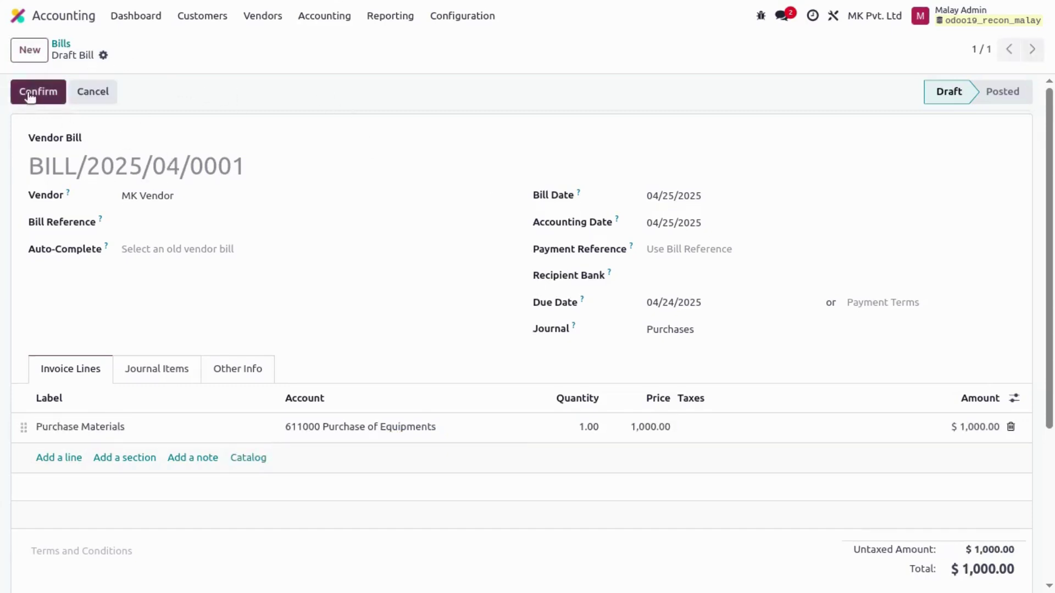
click(29, 95)
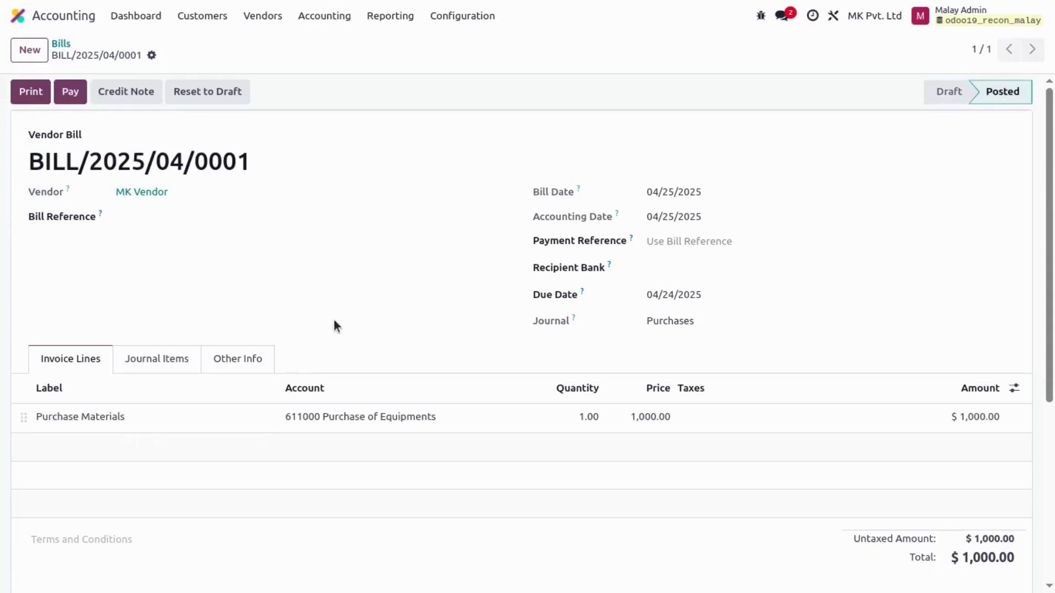
click(63, 44)
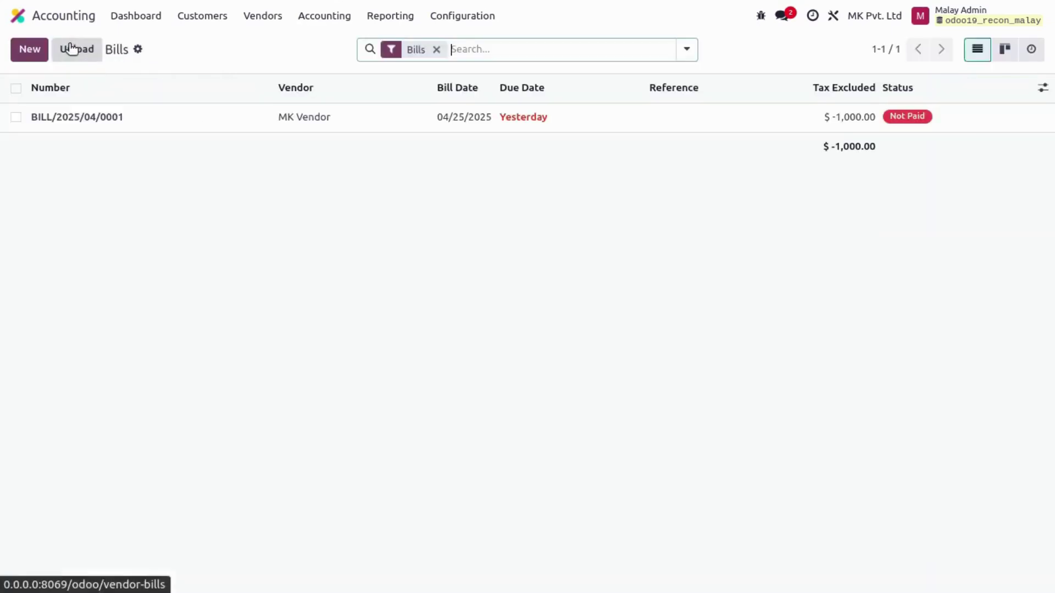
Duplicate the draft customer invoice for 1,000.00.
click(195, 22)
click(193, 42)
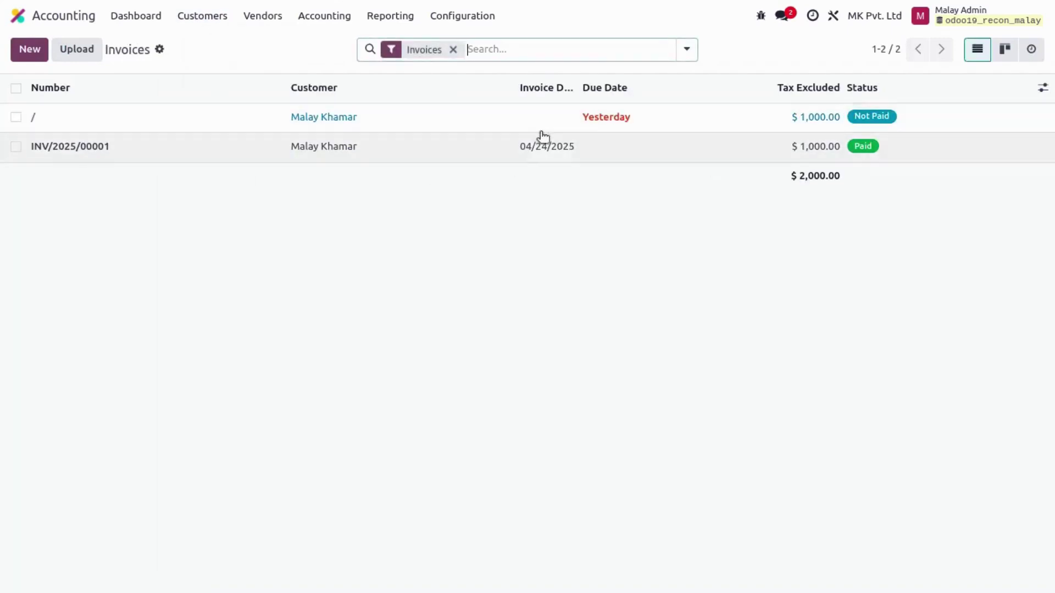
click(206, 128)
click(121, 55)
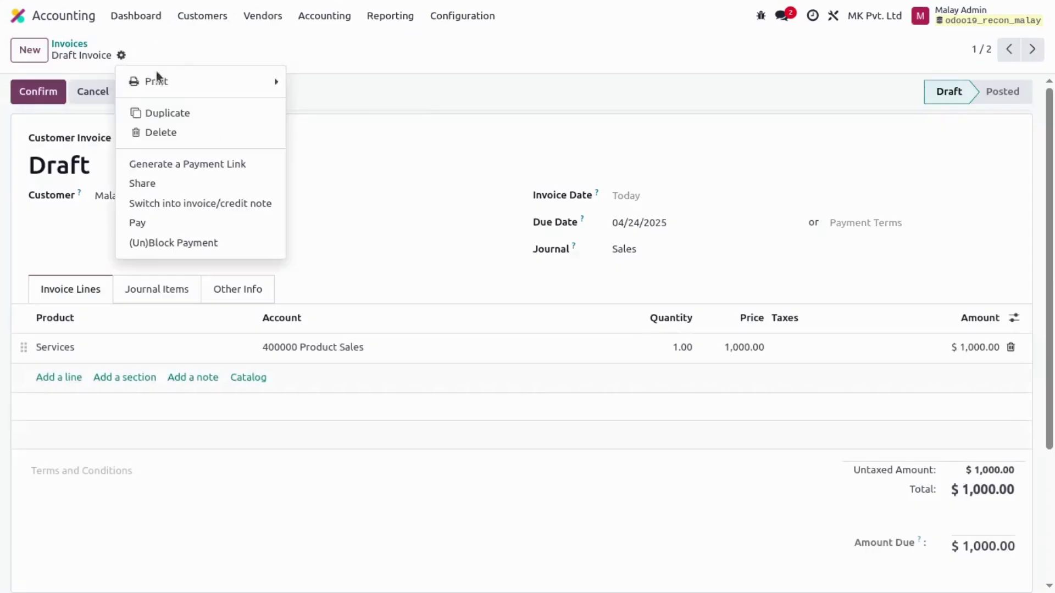
click(161, 114)
drag(161, 114, 306, 221)
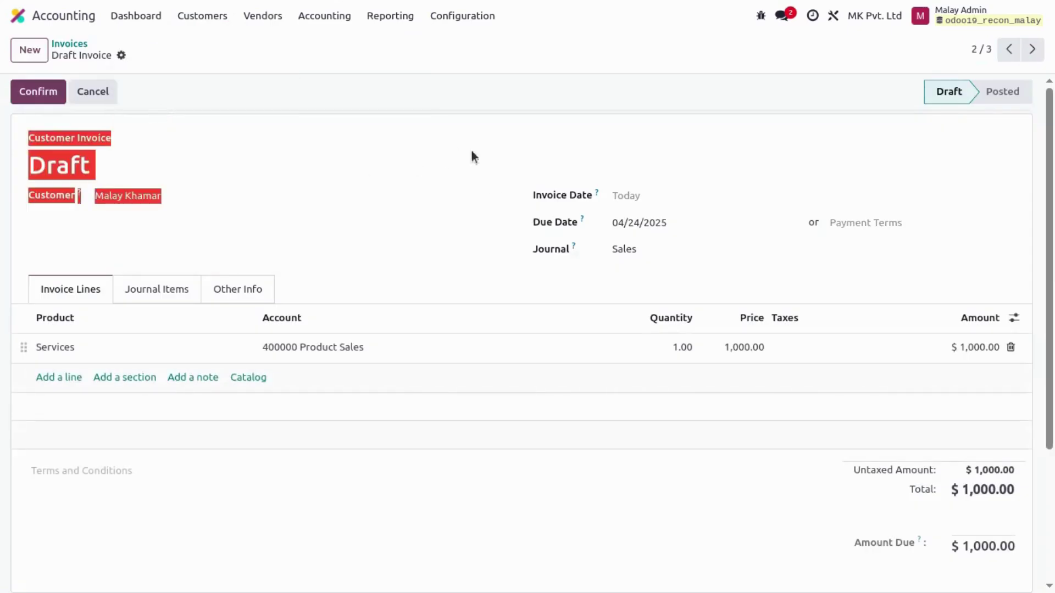
Set the Services line's price to 2000 on the duplicated invoice, save it and confirm it.
click(734, 346)
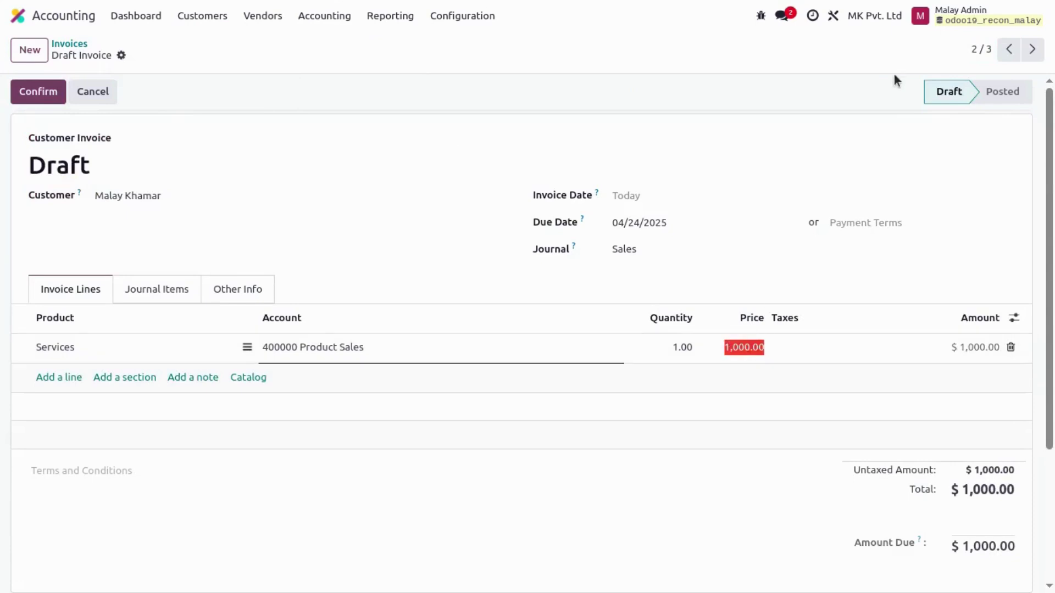
text(2000)
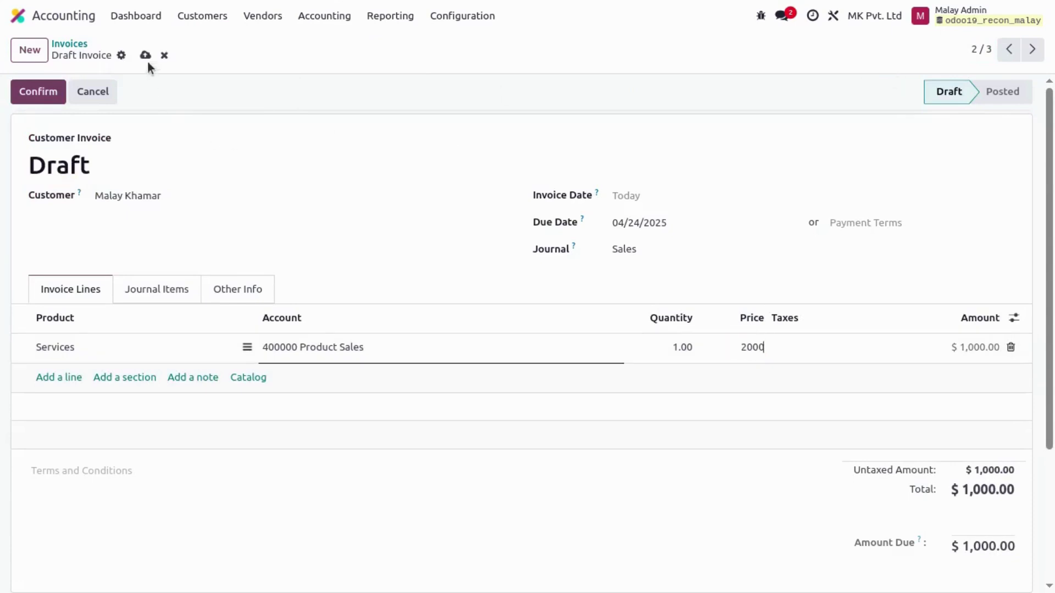
click(145, 55)
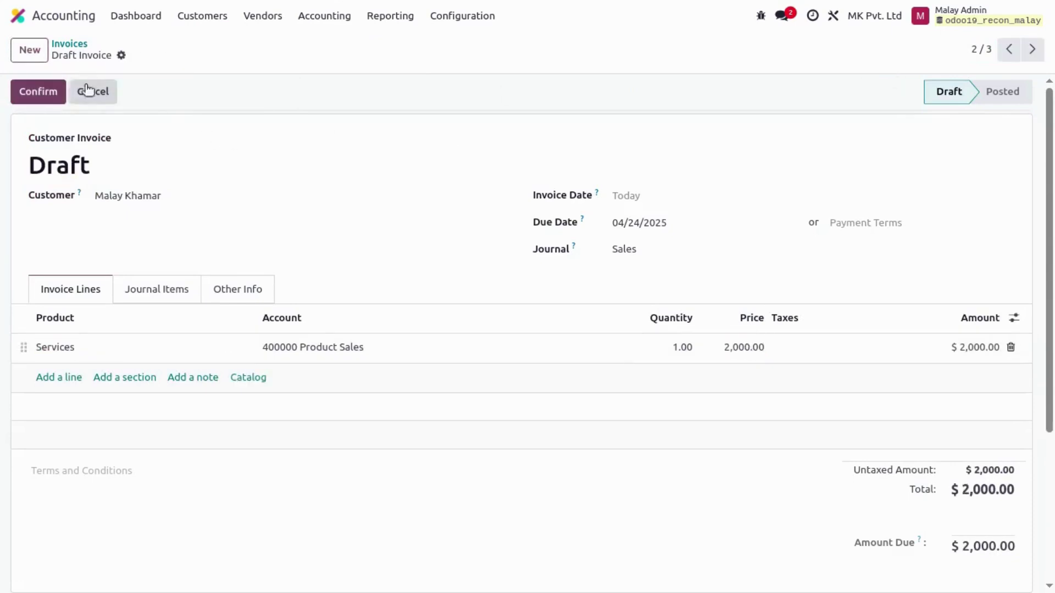
click(33, 90)
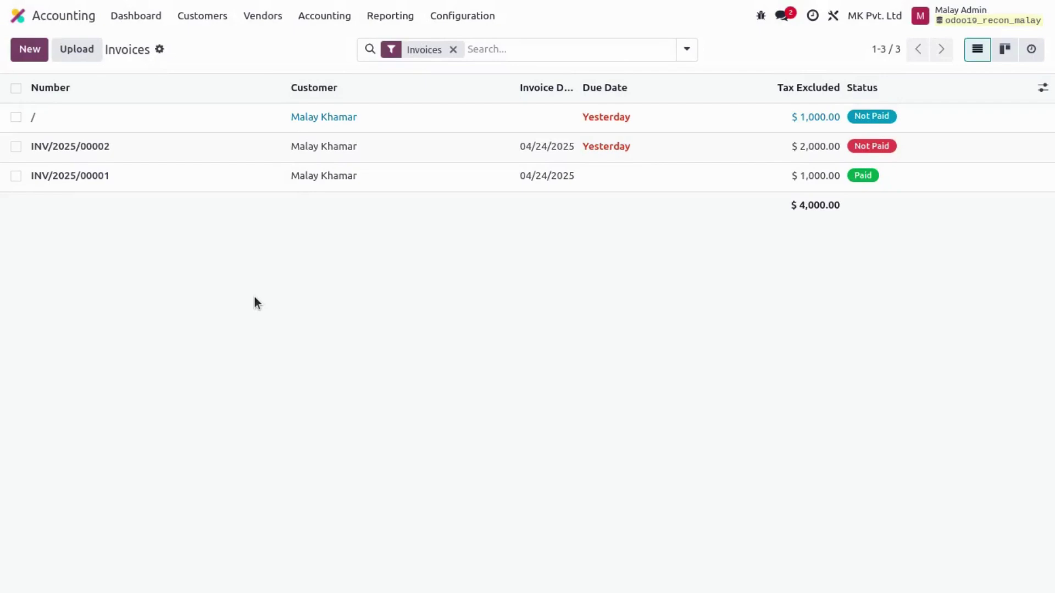
Review the payment status of the open documents in the vendor bills and customer invoices lists.
click(248, 20)
click(256, 45)
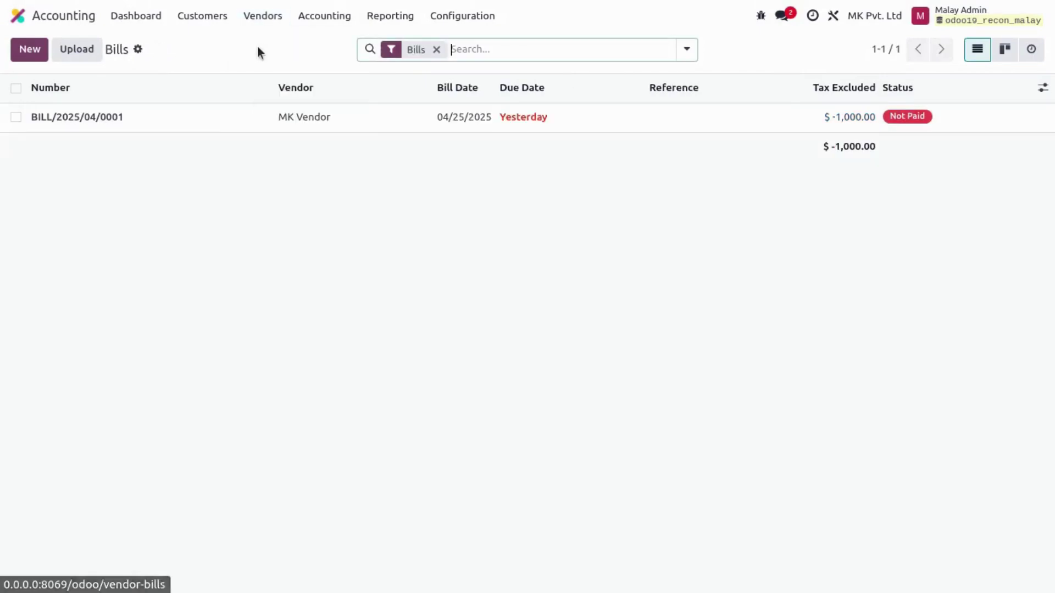
click(200, 16)
click(209, 44)
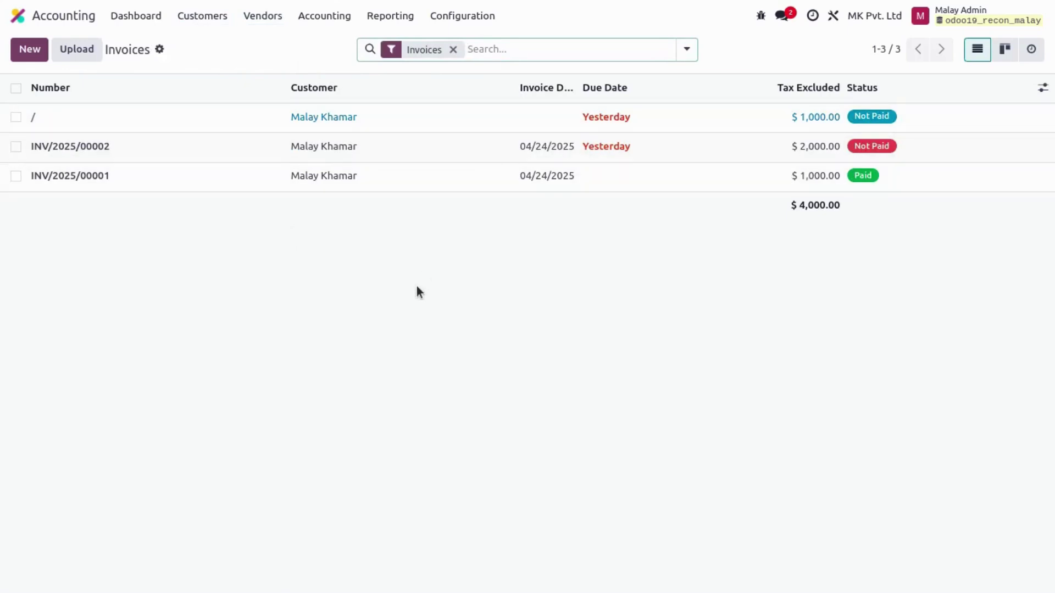
click(248, 16)
click(260, 44)
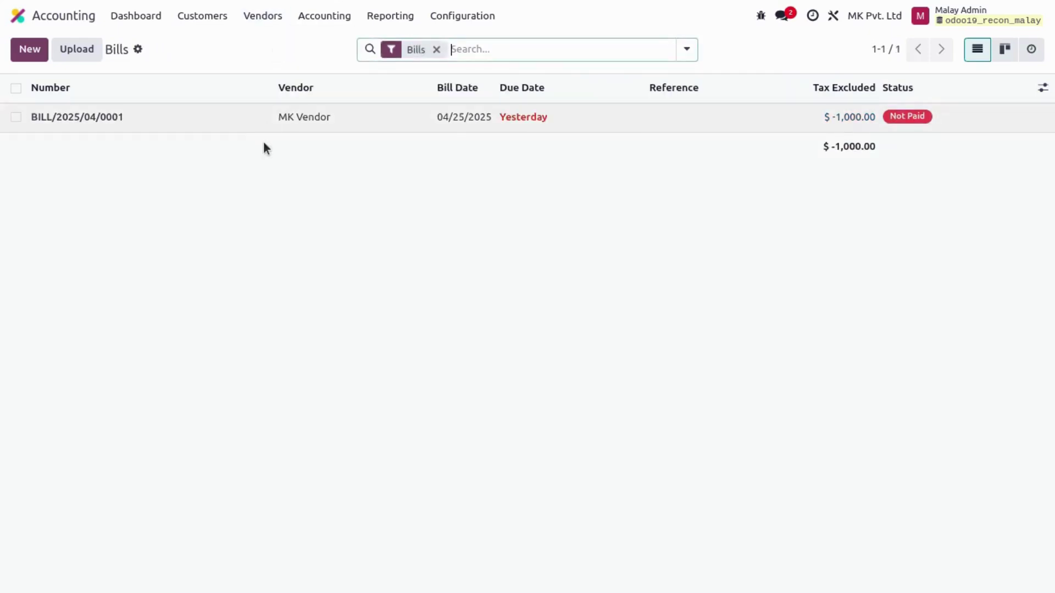
Add a second transaction labelled "Selling Services" to the Bank journal from the accounting dashboard.
click(136, 16)
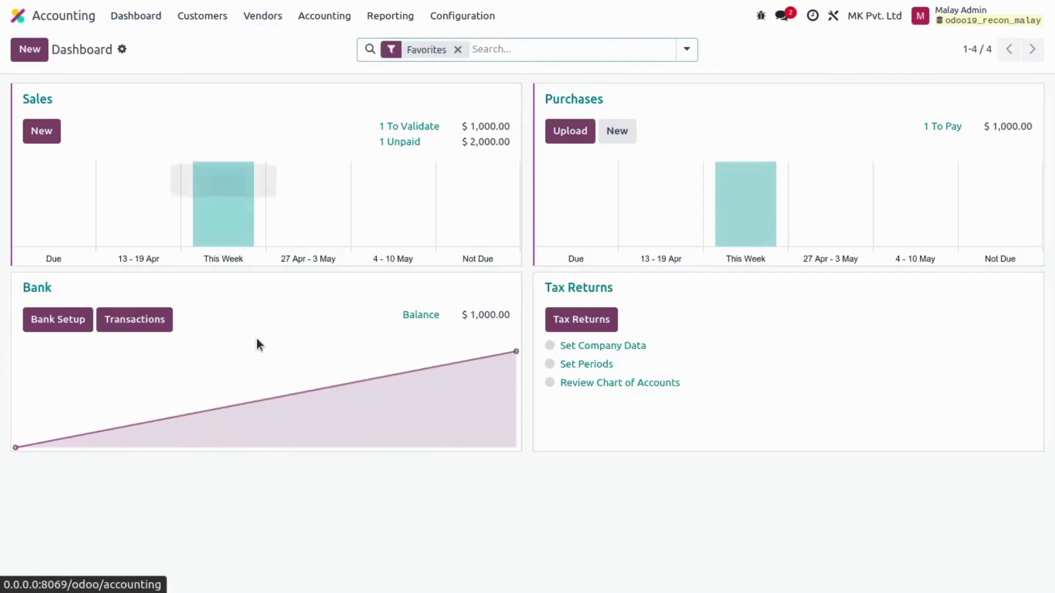
click(511, 284)
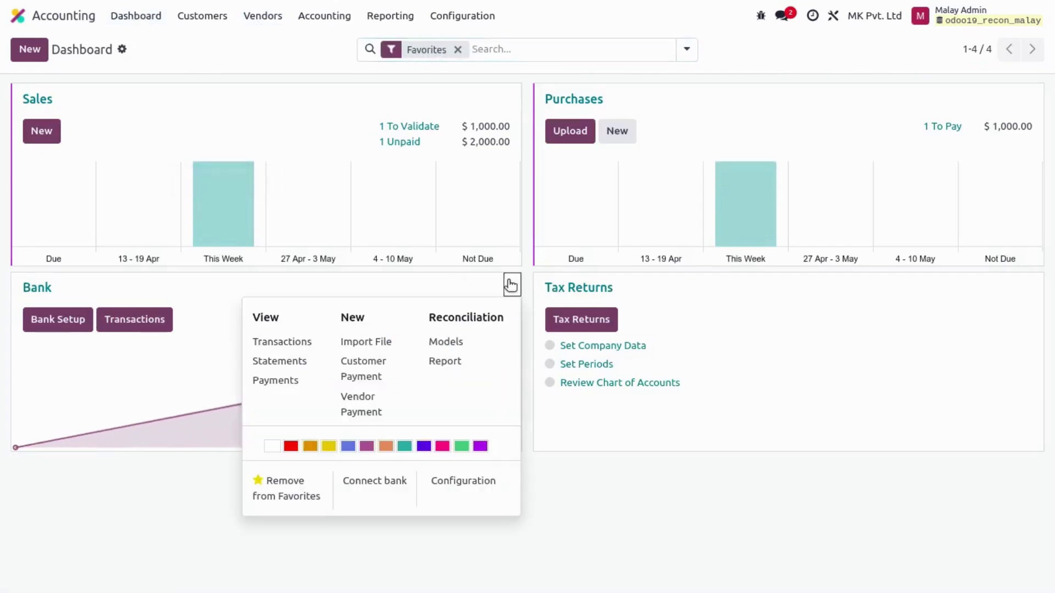
click(314, 341)
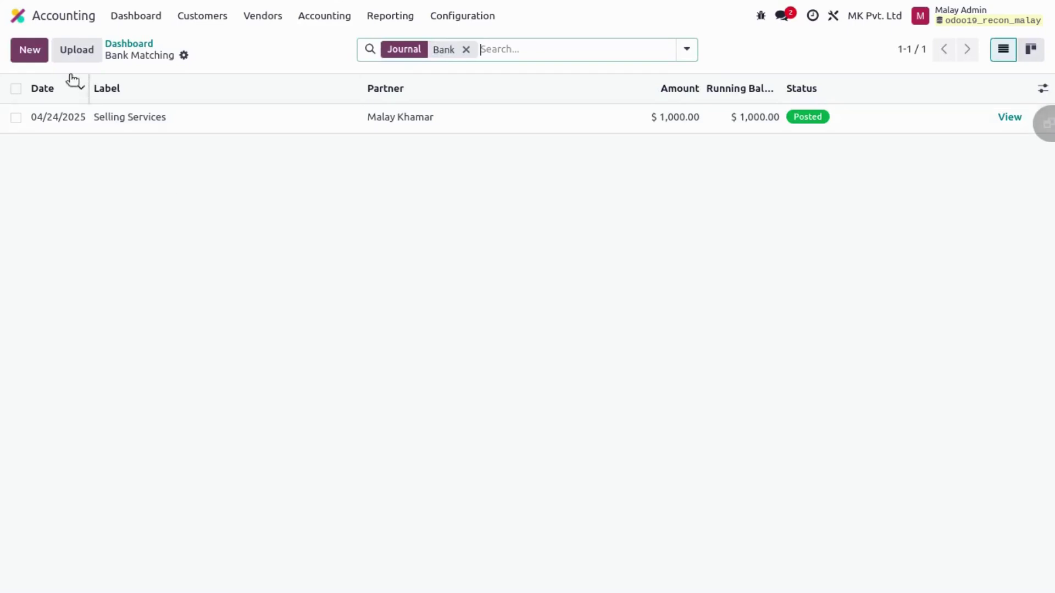
click(31, 53)
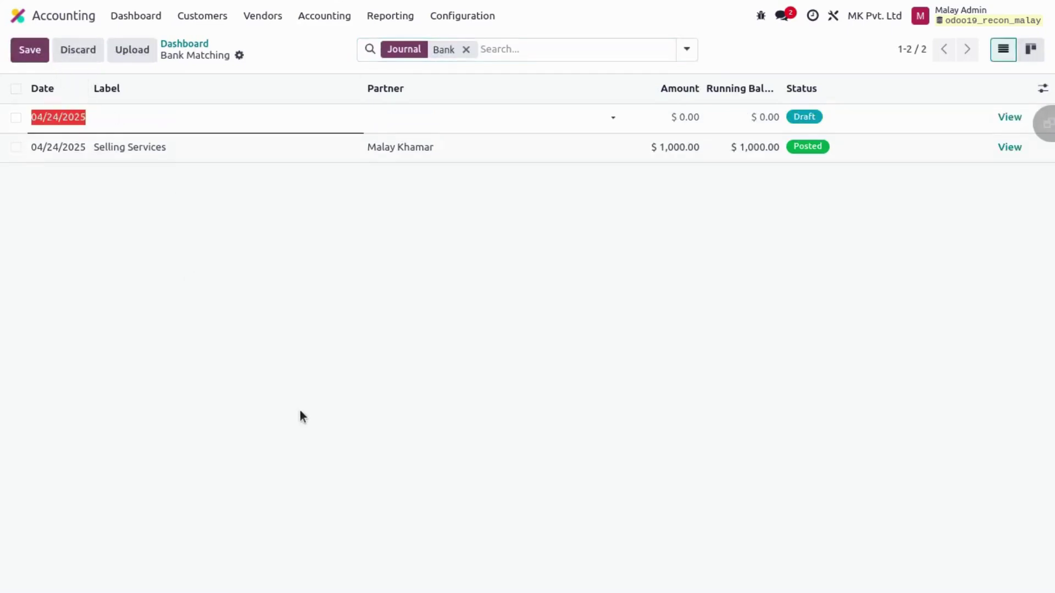
key(Tab)
text(Selli)
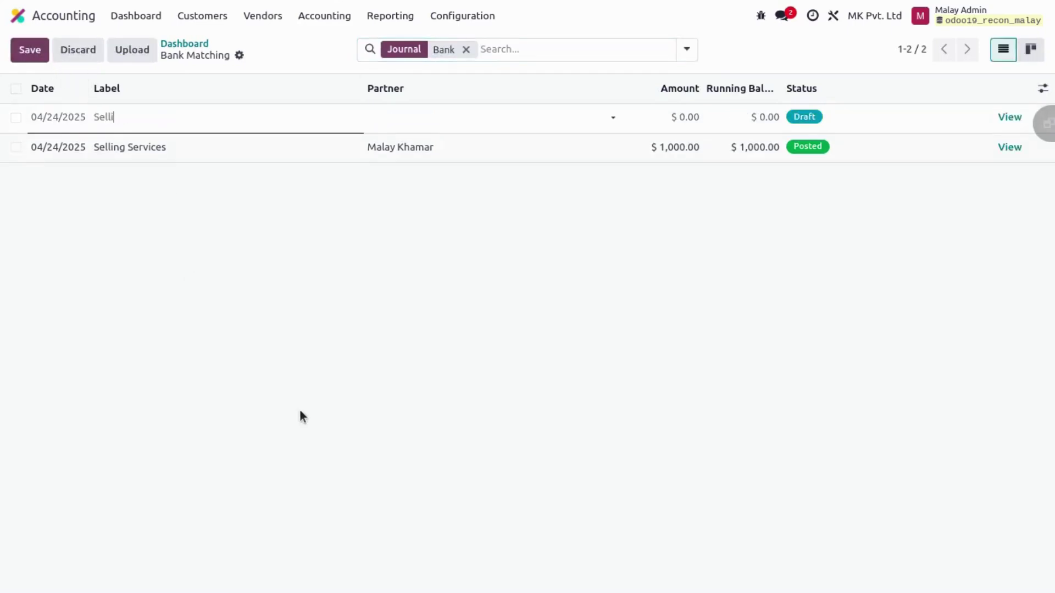
text(ng Services)
Set the invoices' customer as the partner of the new Selling Services transaction.
key(Tab)
text(mal)
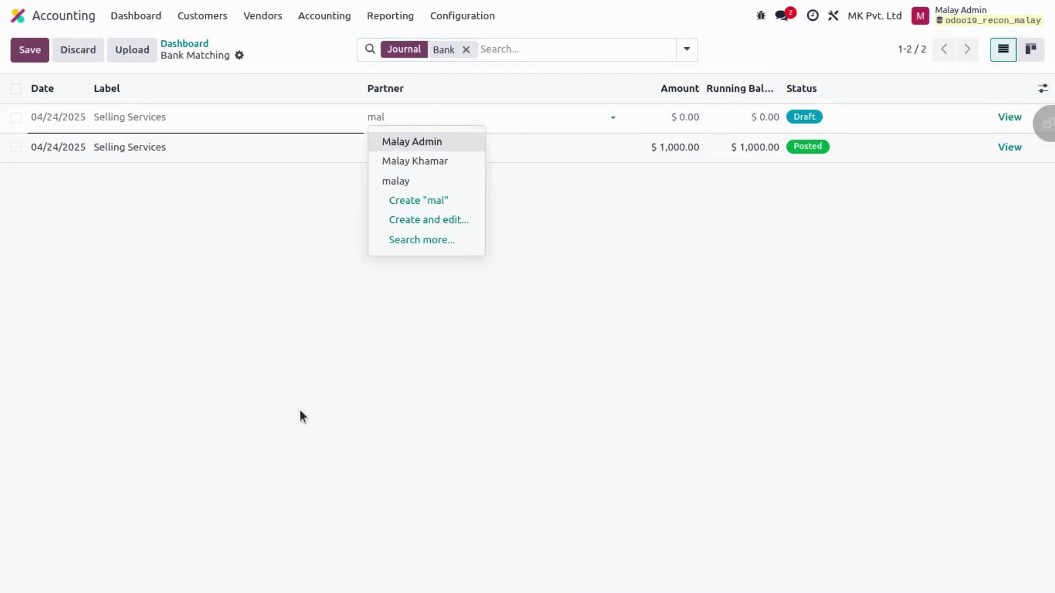
key(Down)
key(Tab)
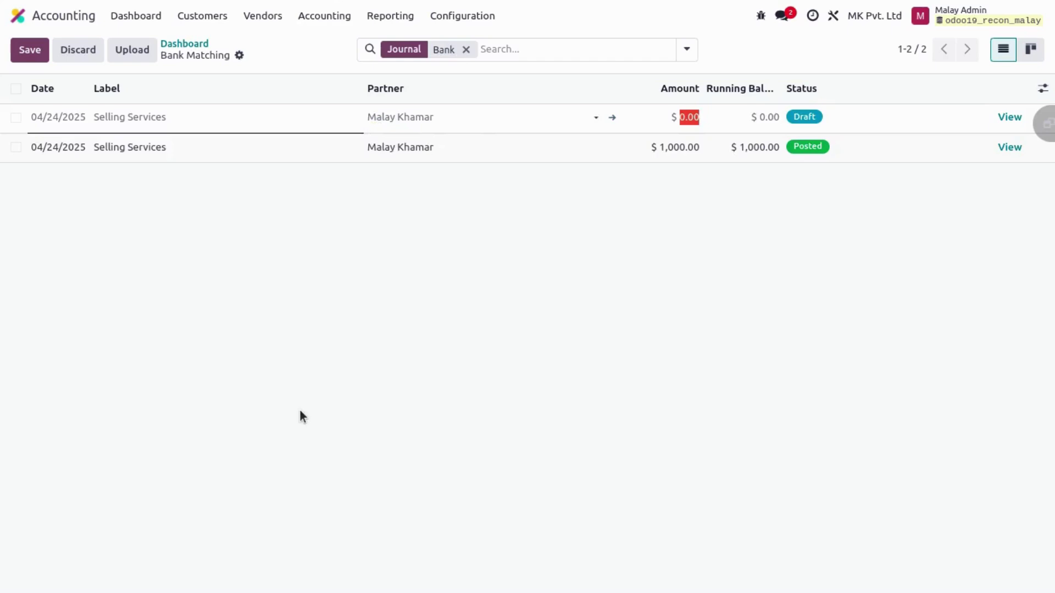
Set the new Selling Services transaction's amount to 3000 and save it.
text(3000)
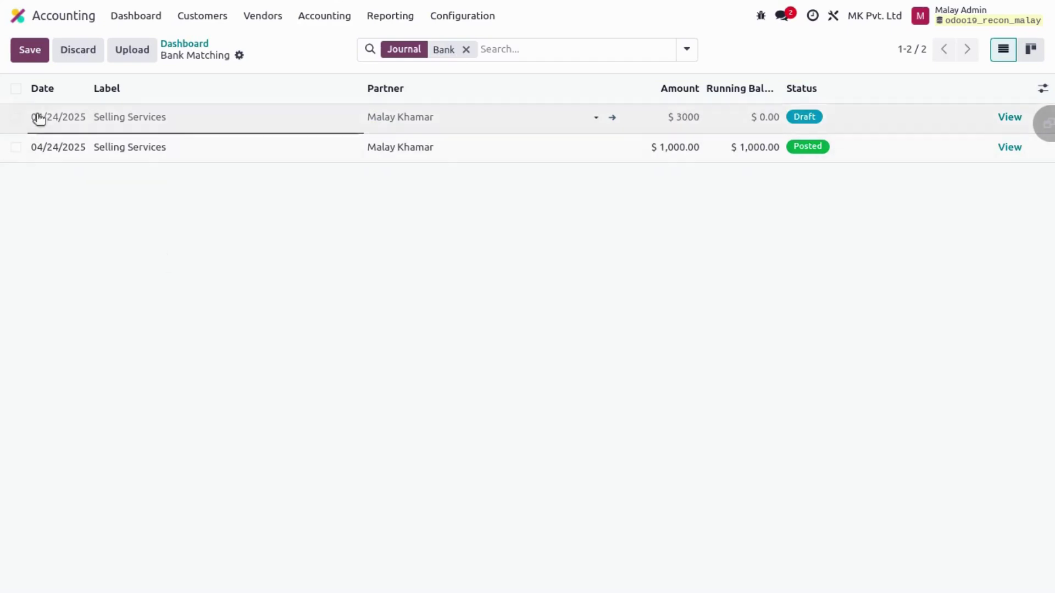
click(30, 50)
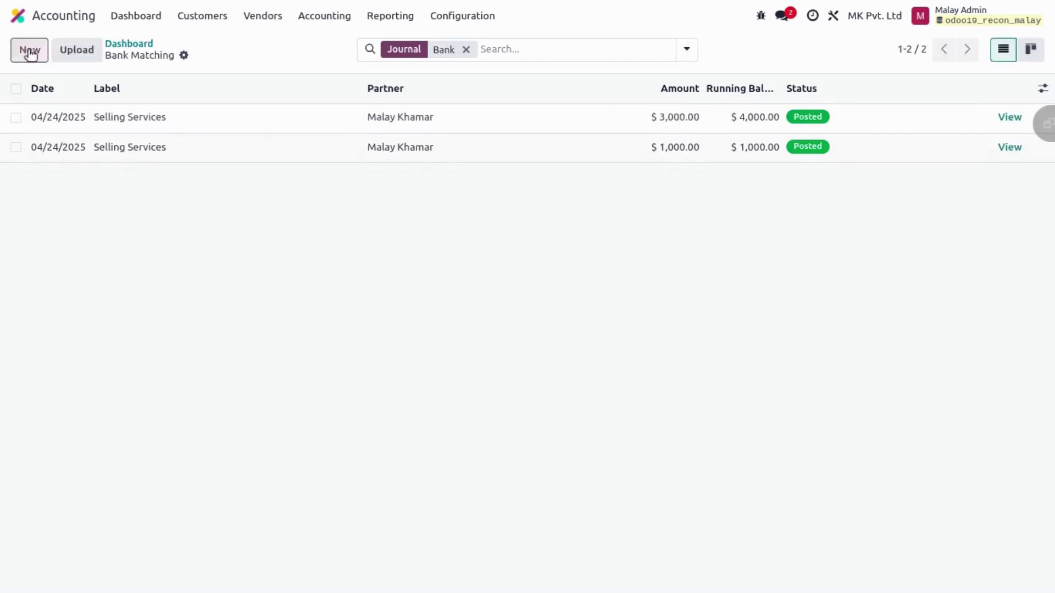
Add a bank transaction labelled "Purchasing Goods" with partner MK Vendor and an amount of -1,000, and save it.
click(30, 50)
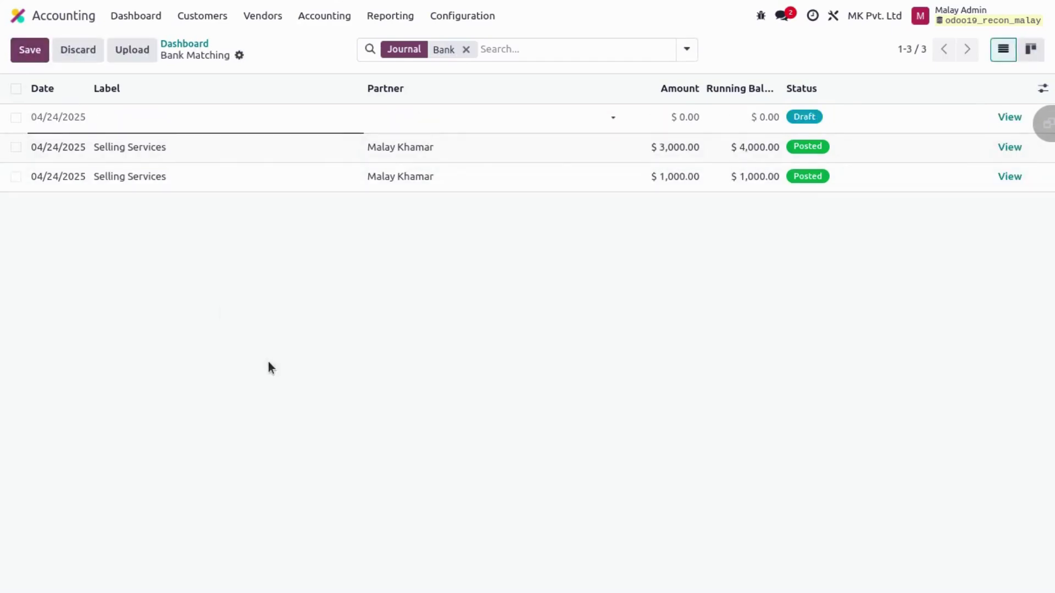
text(Purchasing Goods)
key(Tab)
text(v)
key(Down)
key(Tab)
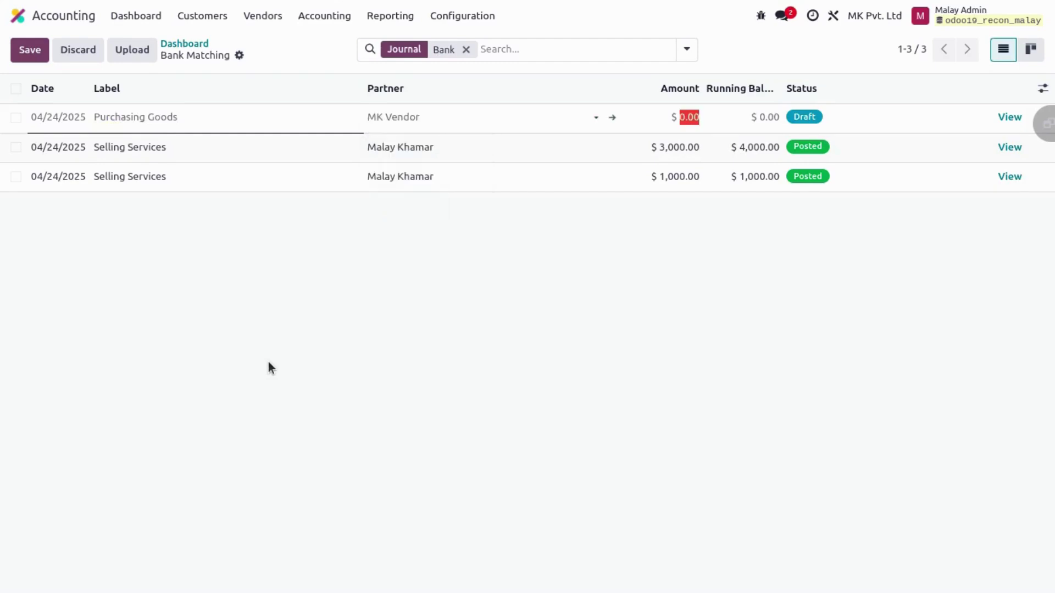
text(-1,000)
key(Return)
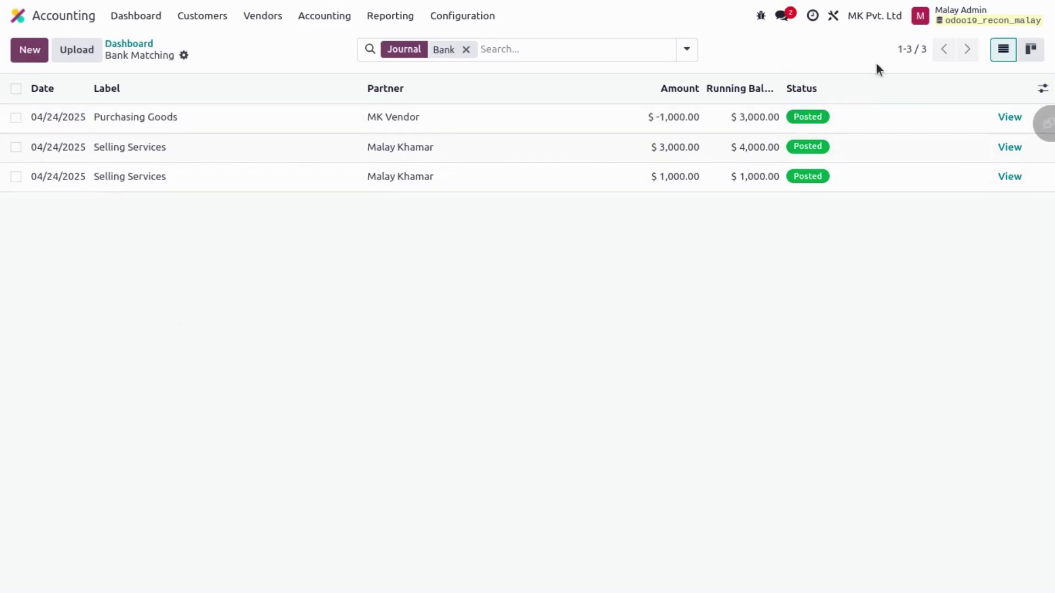
Reopen the Bank journal's matching view and remove the matched lines from the Purchasing Goods and $3,000 Selling Services transactions.
click(129, 44)
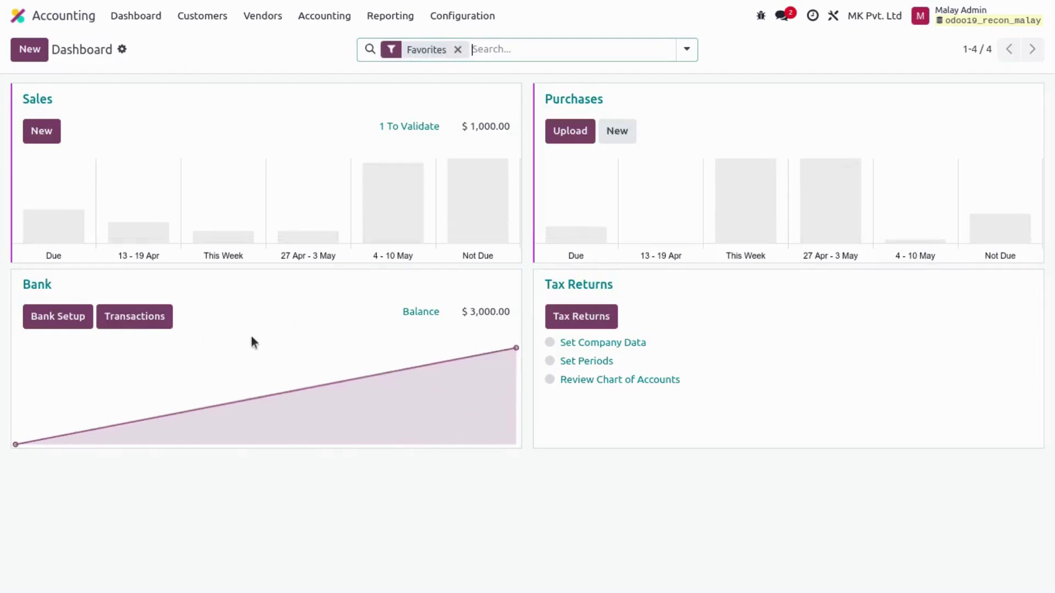
click(133, 317)
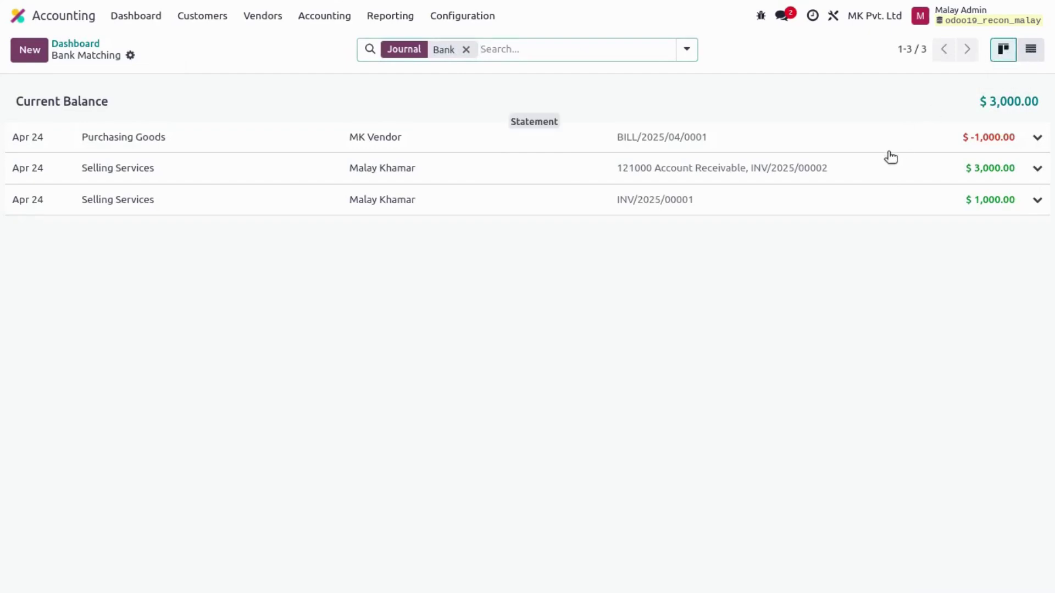
click(851, 144)
click(870, 205)
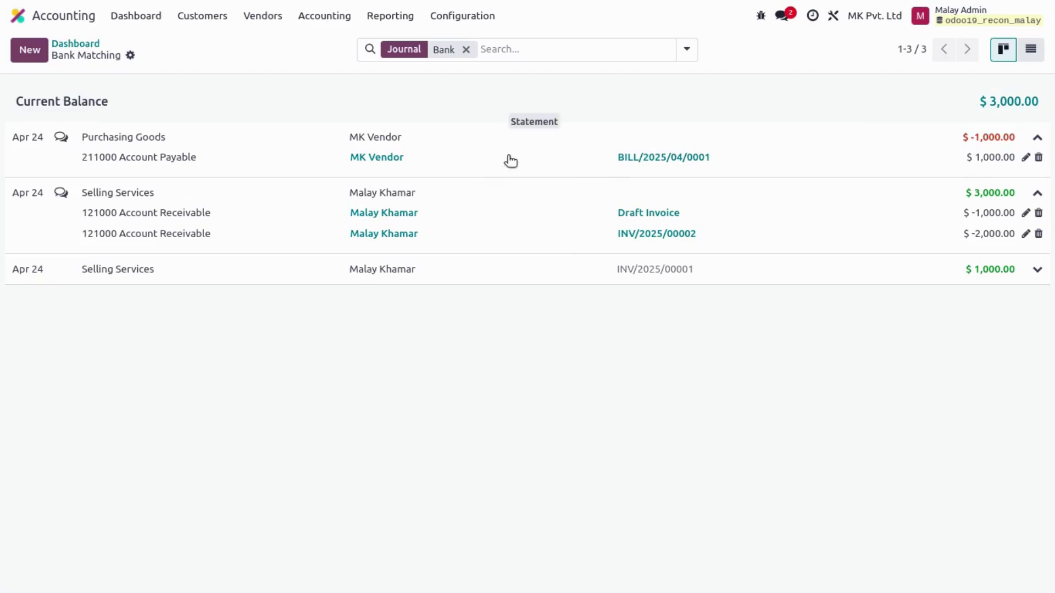
click(1040, 158)
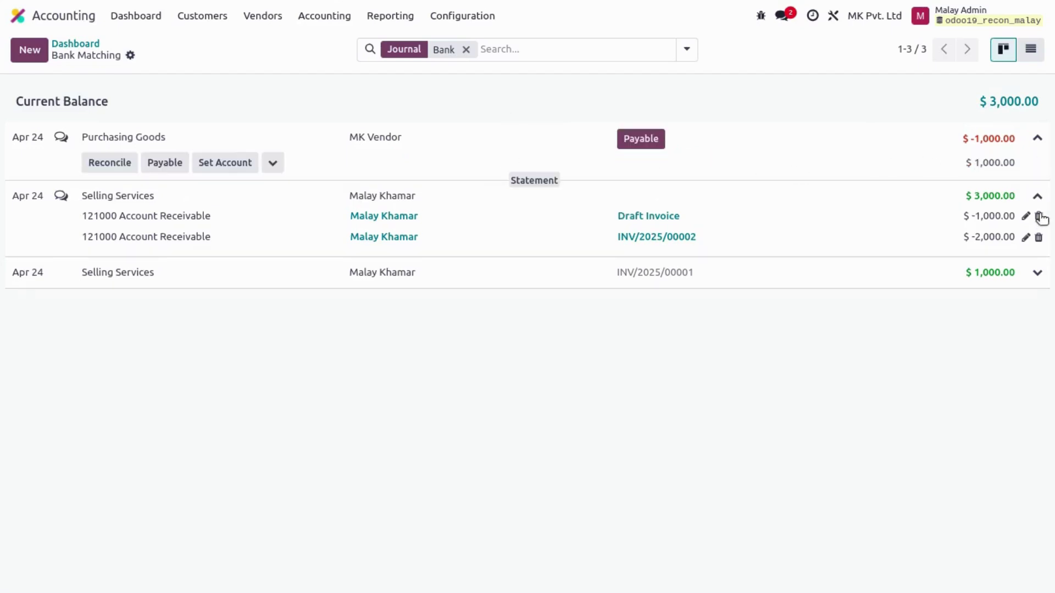
click(1039, 216)
click(1039, 219)
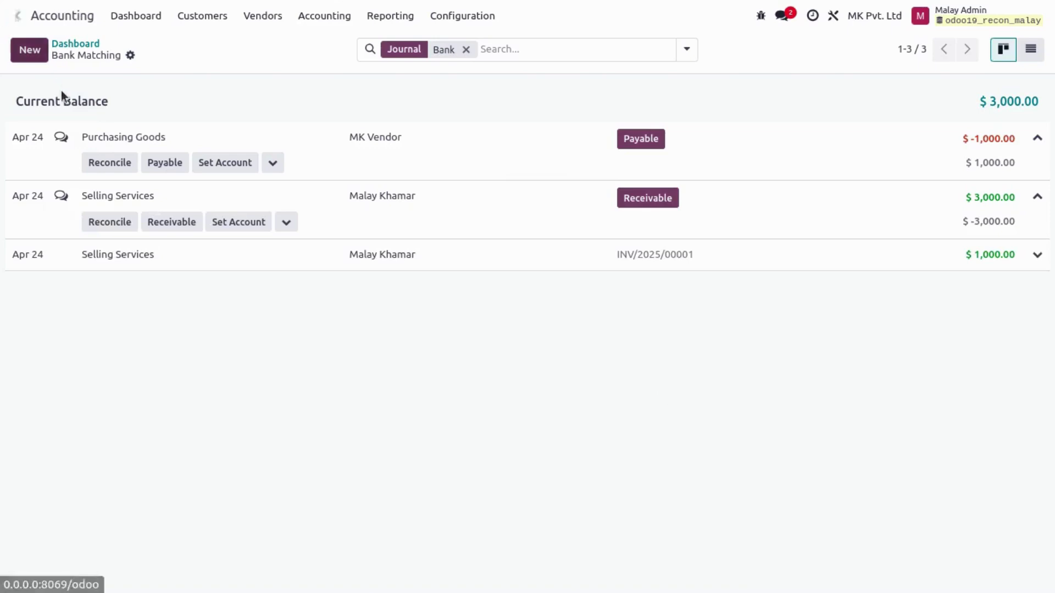
View the change log of the $3,000 Selling Services transaction and close it again.
click(64, 163)
click(60, 184)
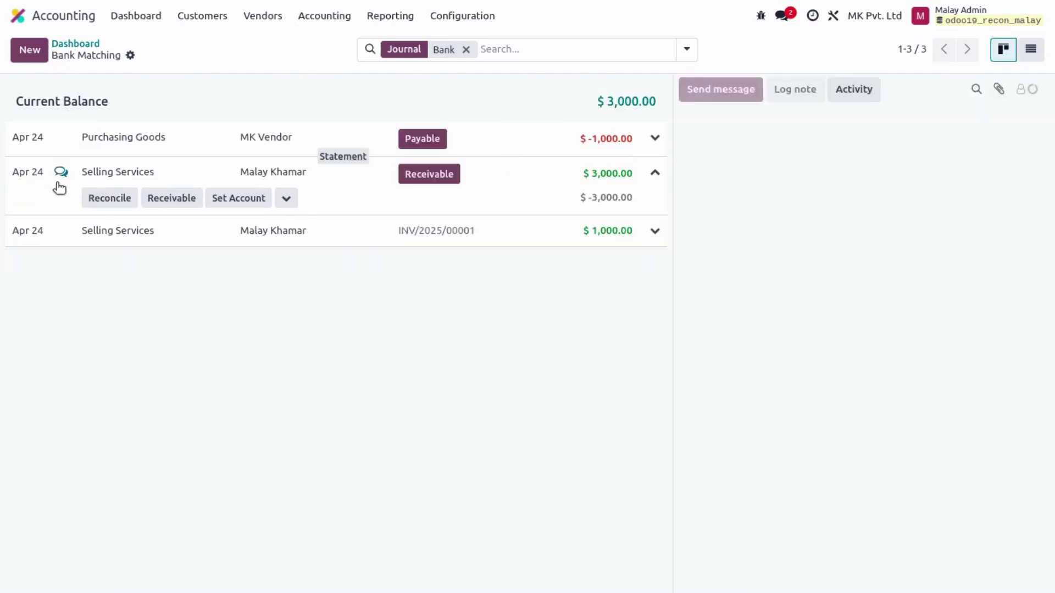
click(39, 202)
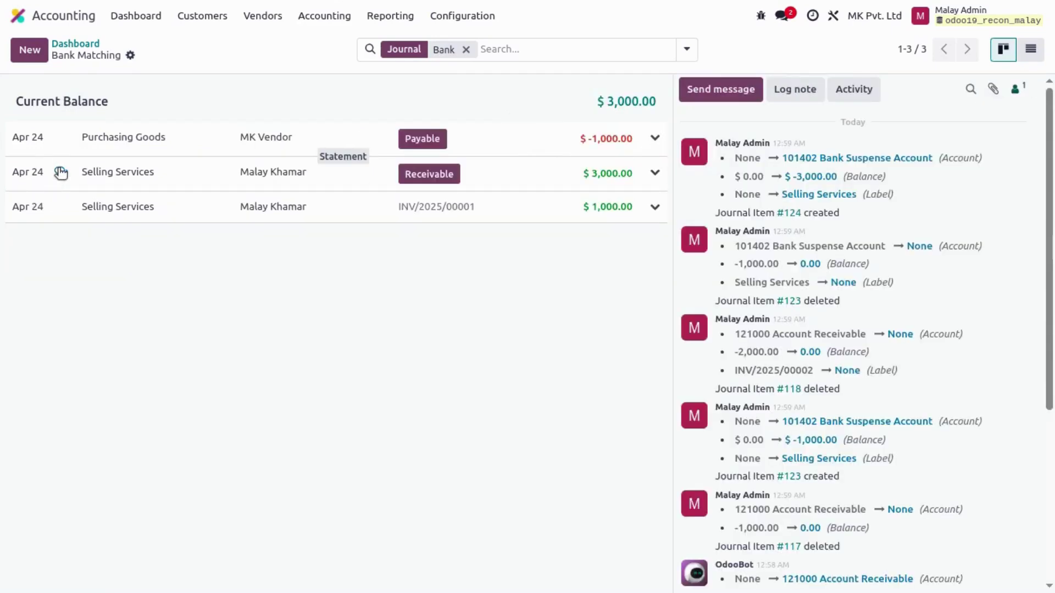
click(60, 172)
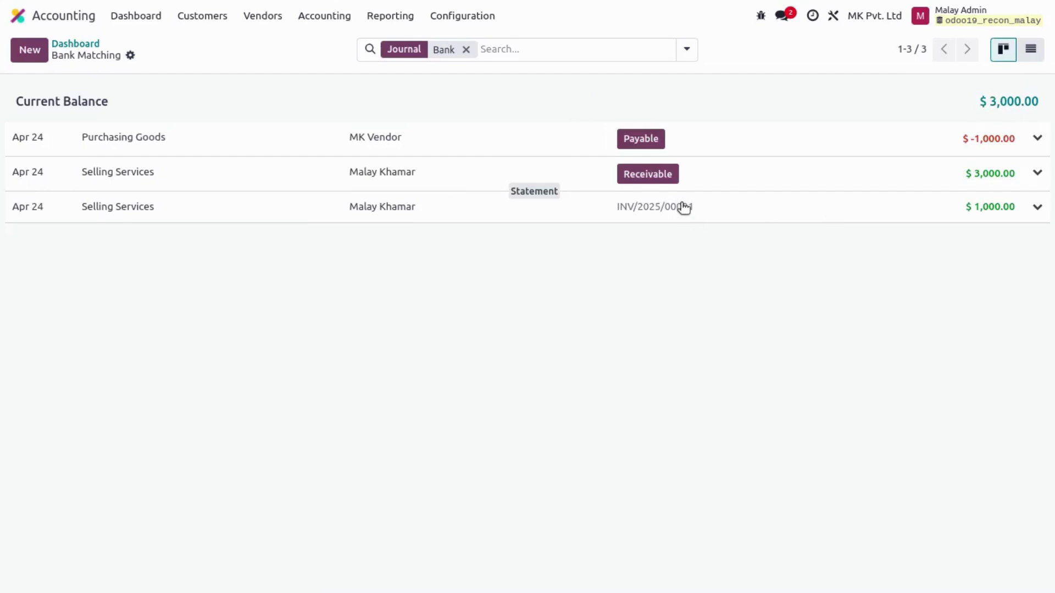
Expand both unmatched transactions and examine the journal items offered for reconciling the Purchasing Goods transaction, without selecting any.
click(149, 142)
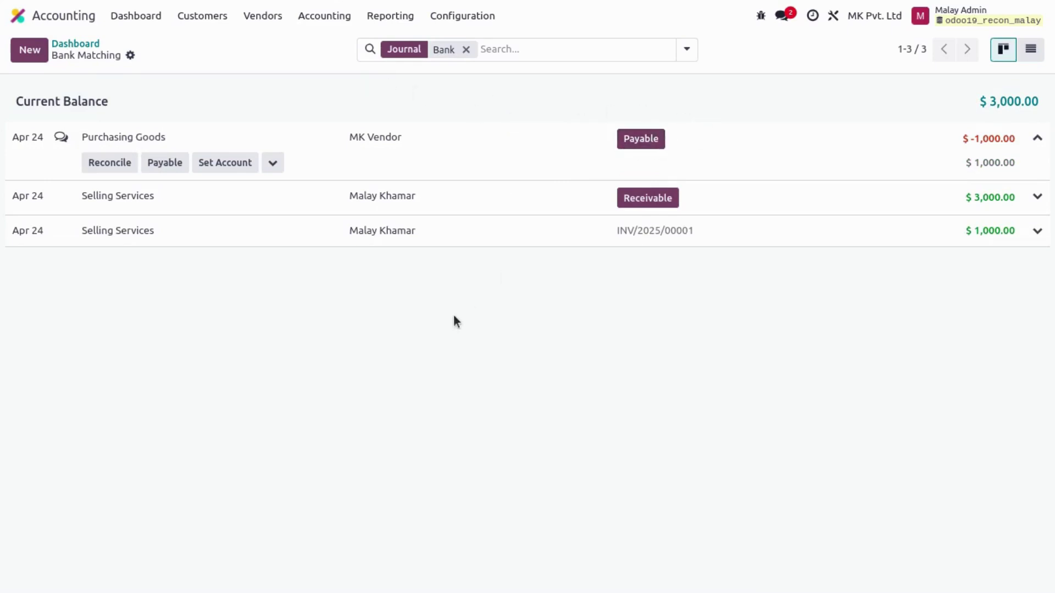
click(266, 200)
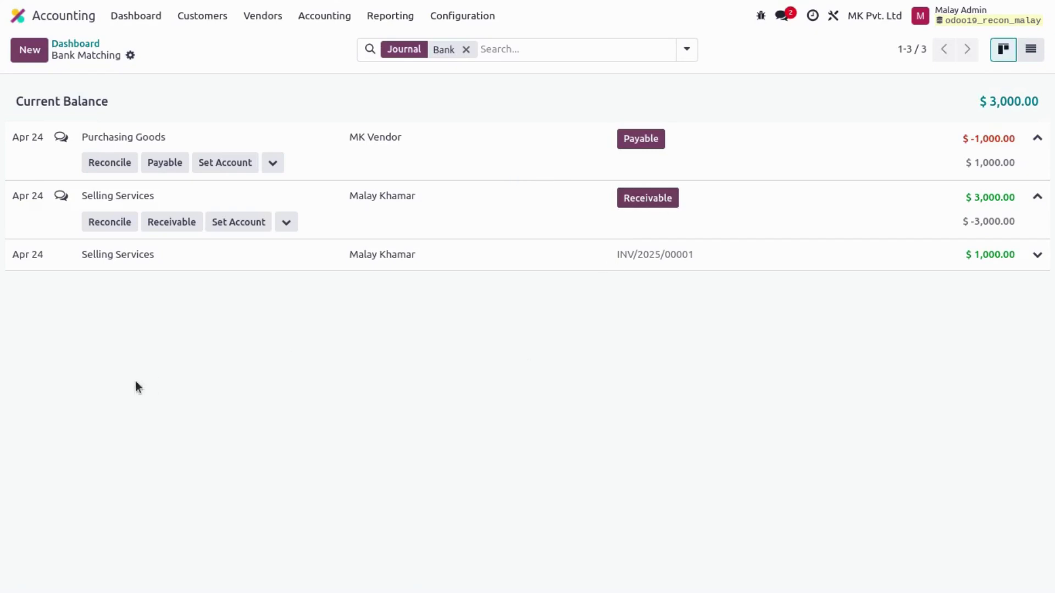
click(113, 163)
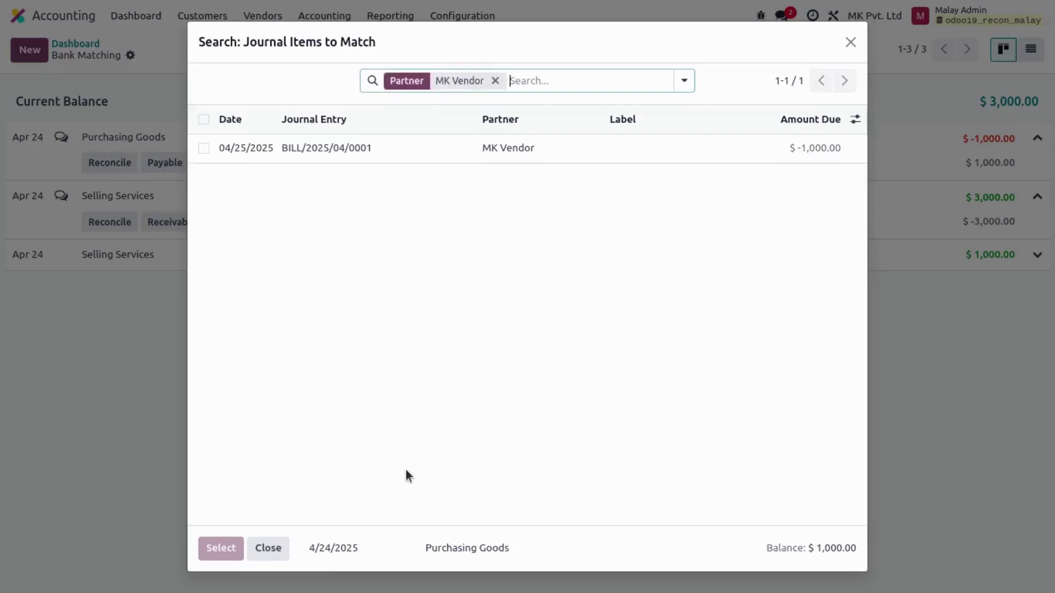
triple_click(339, 543)
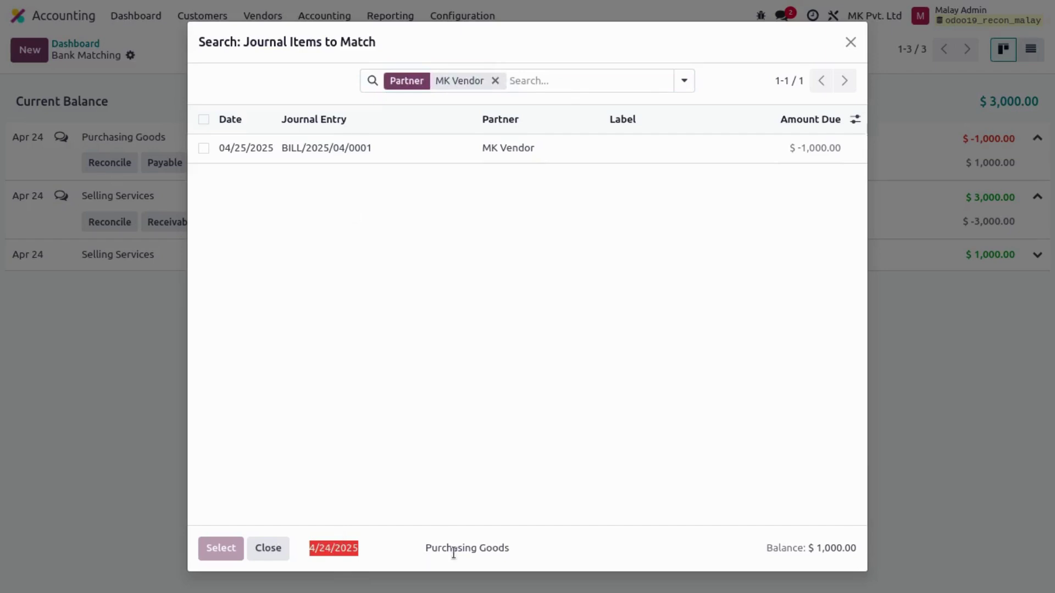
triple_click(476, 548)
triple_click(817, 550)
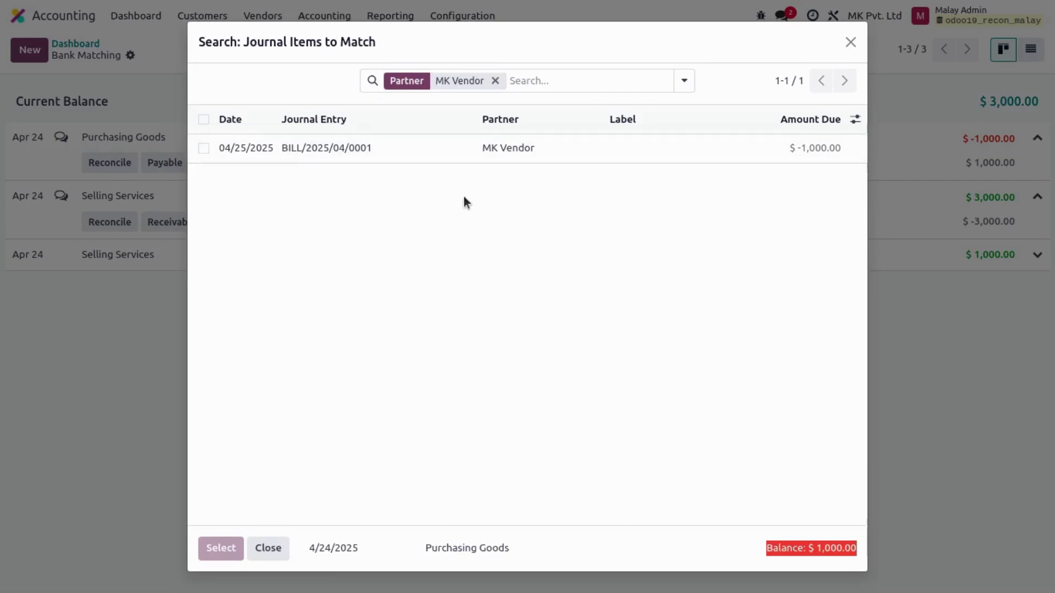
click(851, 43)
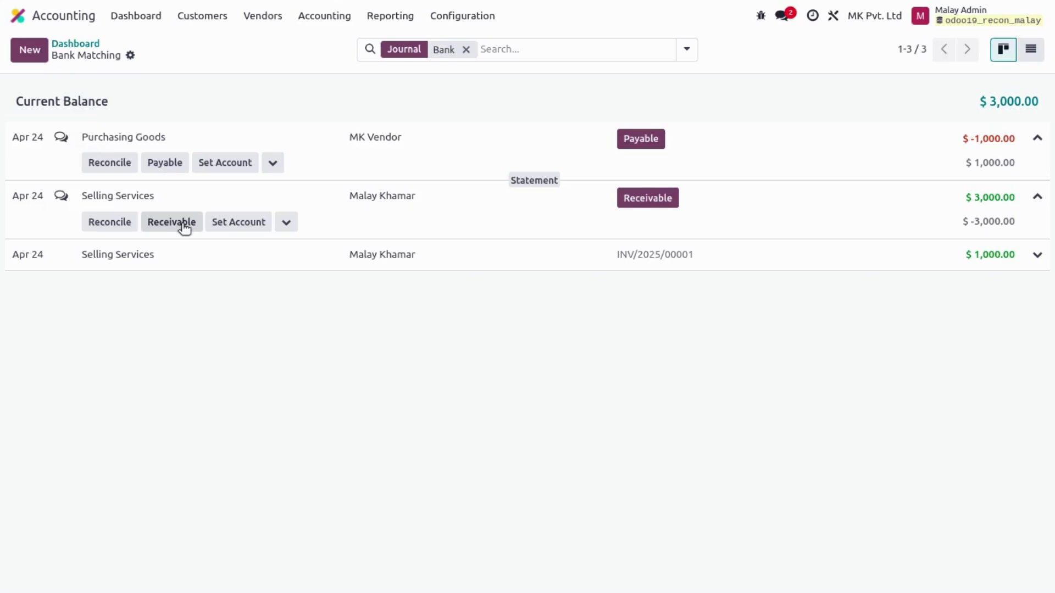
Look through the accounts assignable to the Purchasing Goods transaction and the list of reconciliation models, and return to bank matching.
click(222, 164)
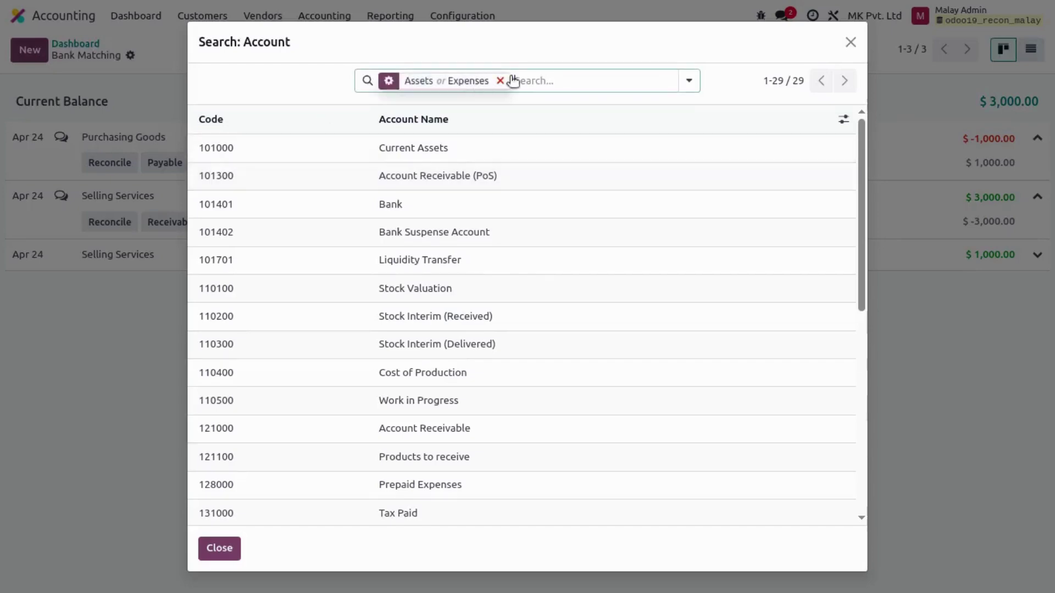
click(851, 42)
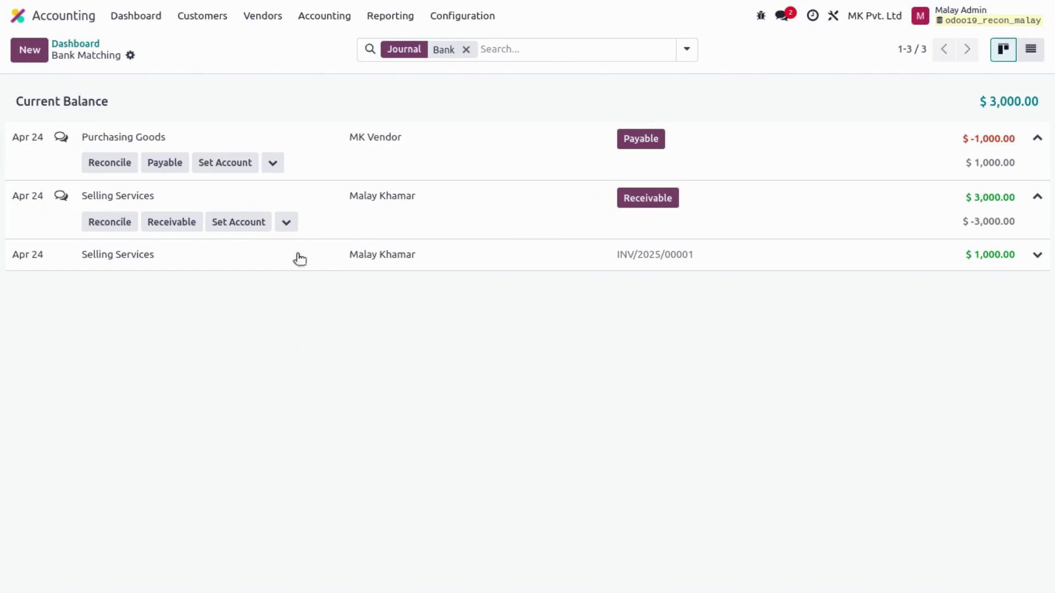
click(273, 164)
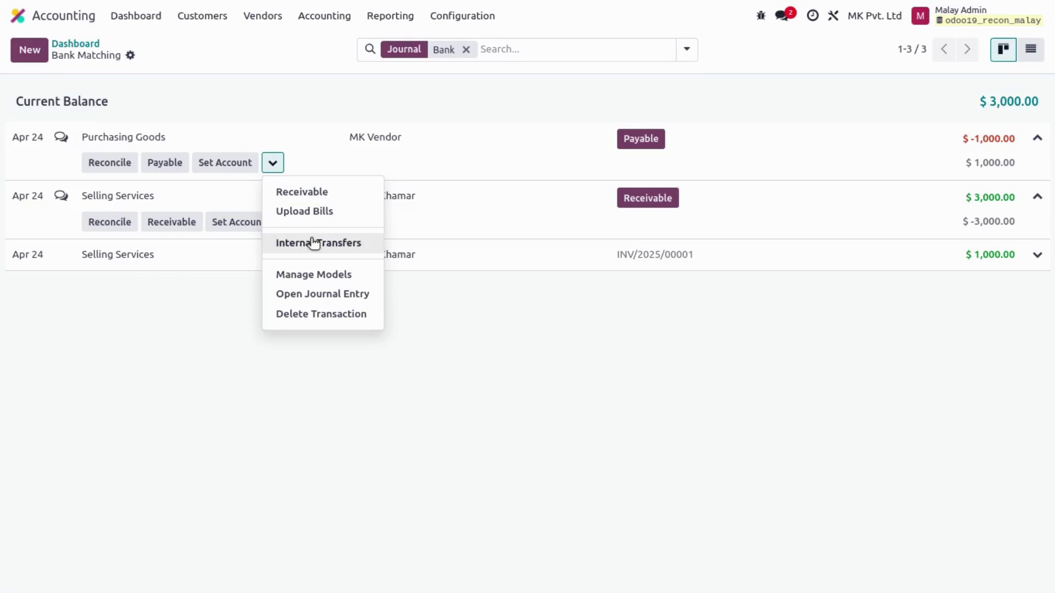
click(317, 277)
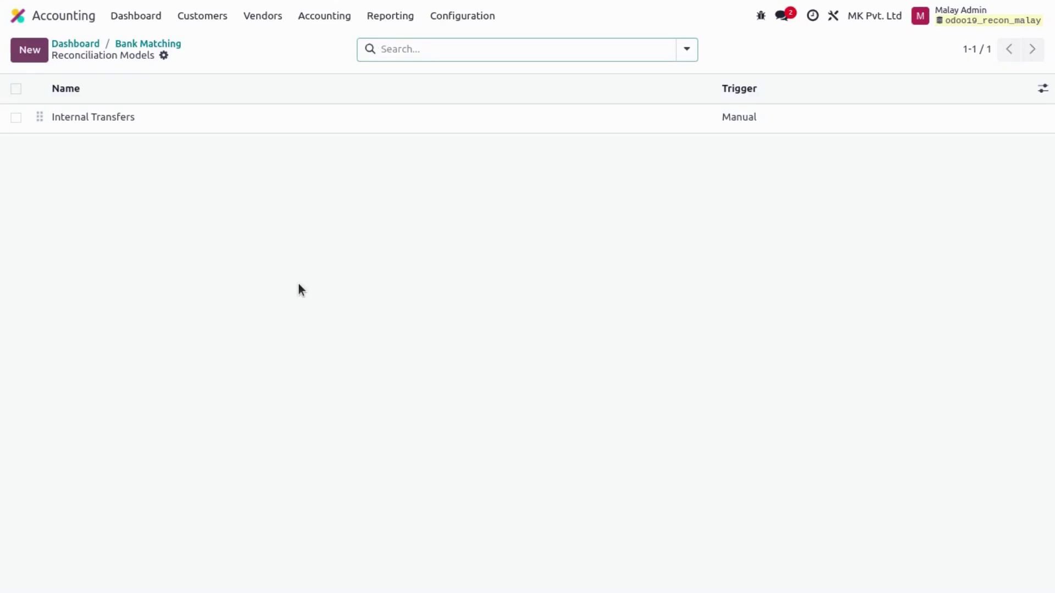
click(173, 45)
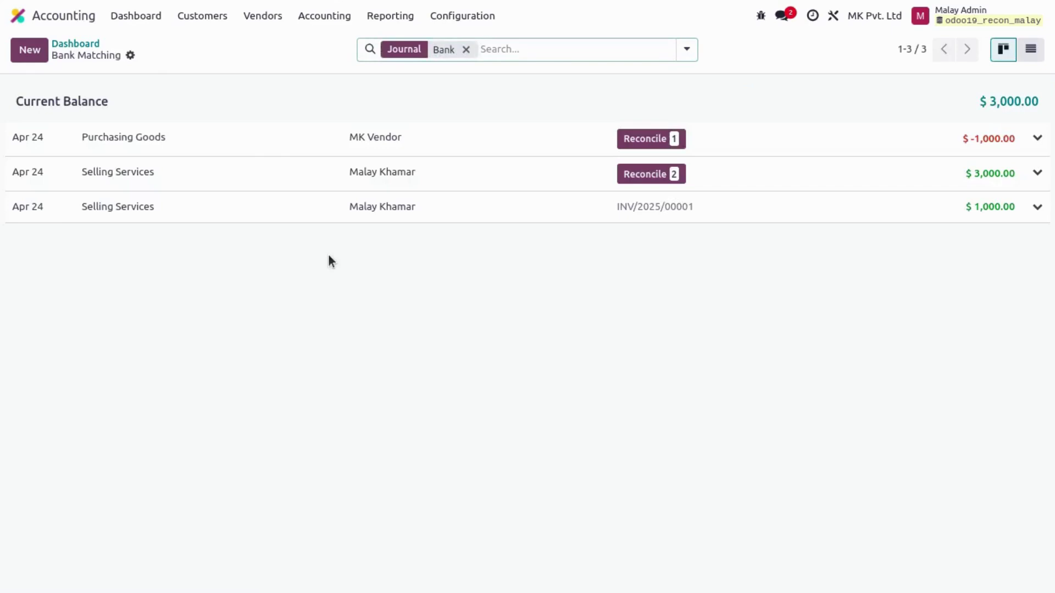
Examine the journal entry behind the Purchasing Goods transaction and return to bank matching.
click(277, 148)
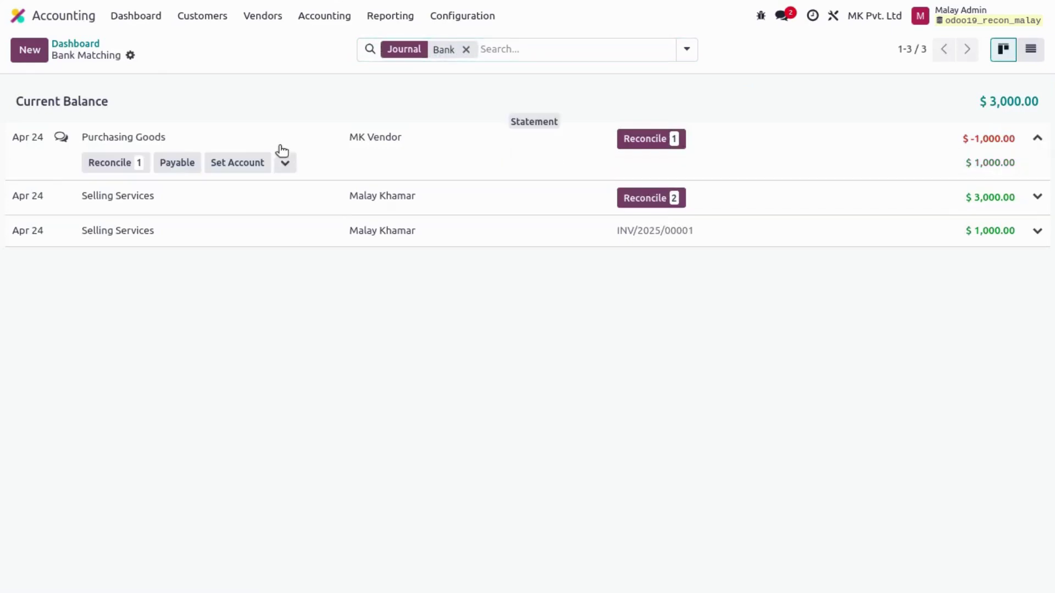
click(285, 163)
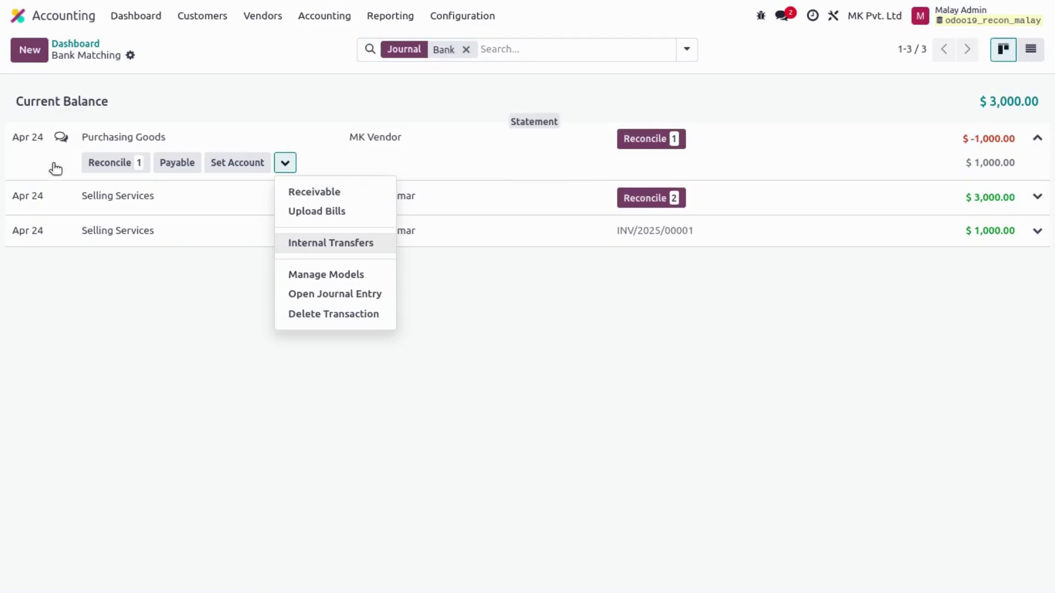
click(328, 294)
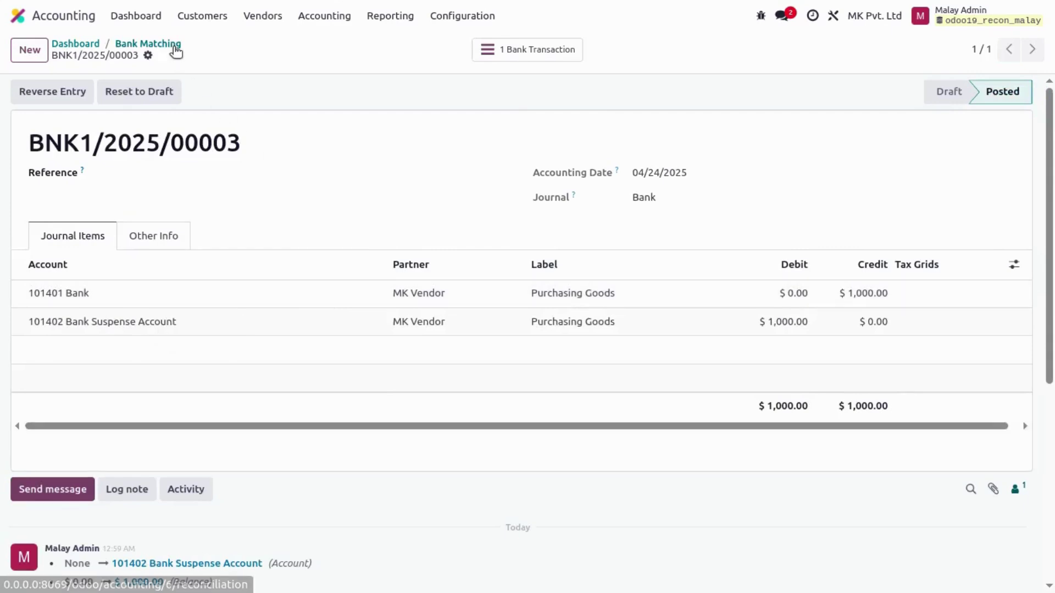
click(175, 49)
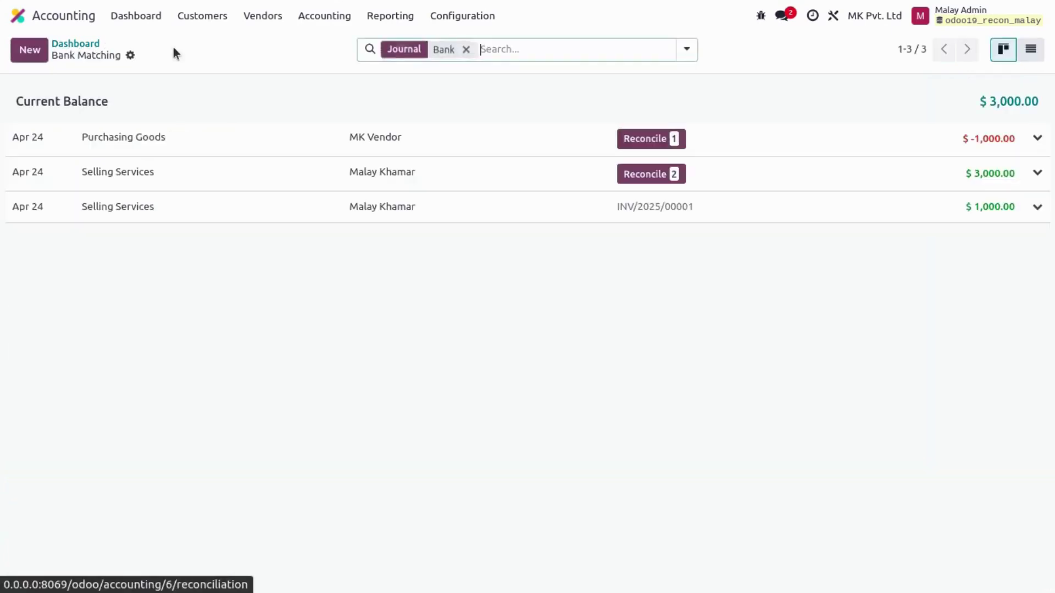
Review the additional actions available for the Purchasing Goods transaction, including deleting it, without running any.
click(261, 138)
click(294, 177)
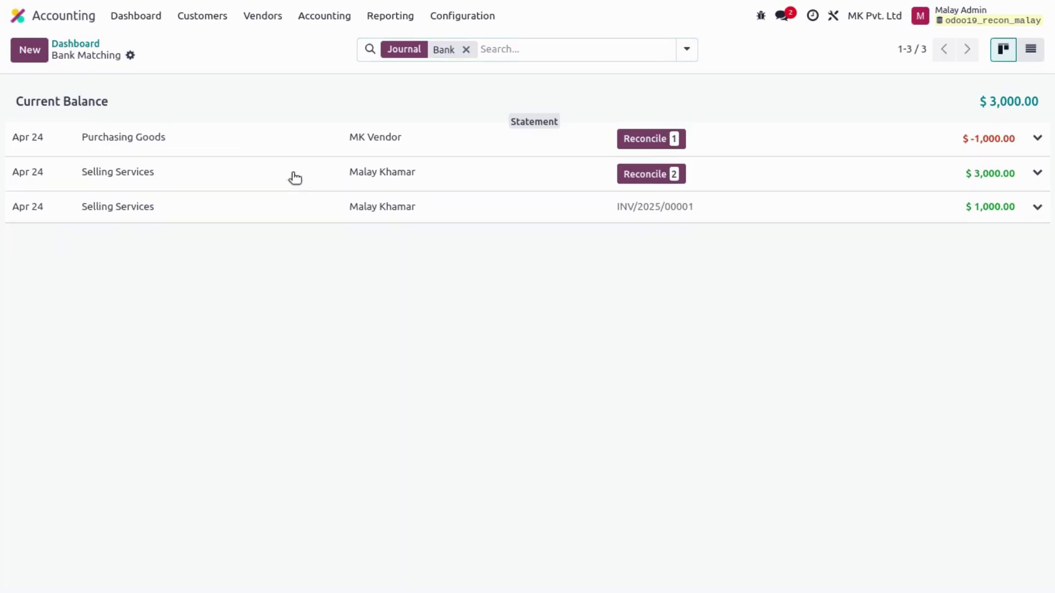
click(287, 158)
click(285, 162)
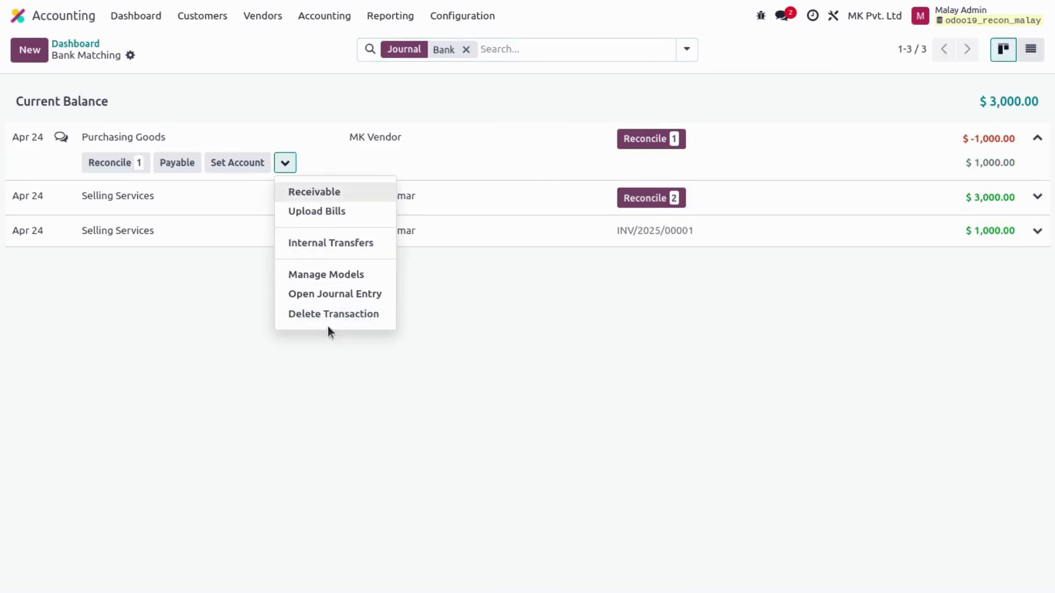
click(447, 317)
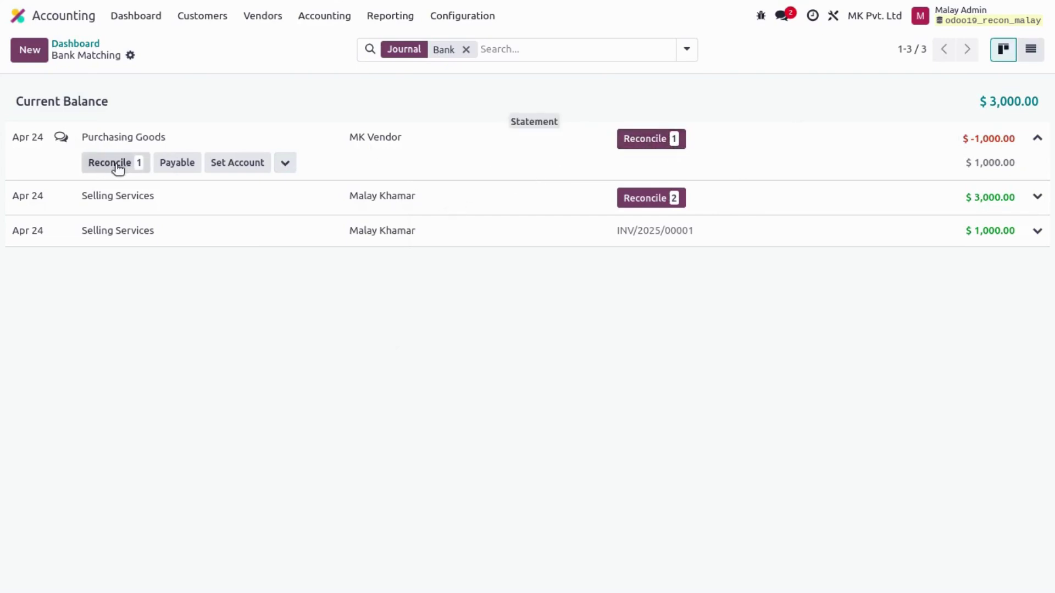
Reconcile the Purchasing Goods transaction with BILL/2025/04/0001 and view the matched line's editable details without changing them.
click(643, 139)
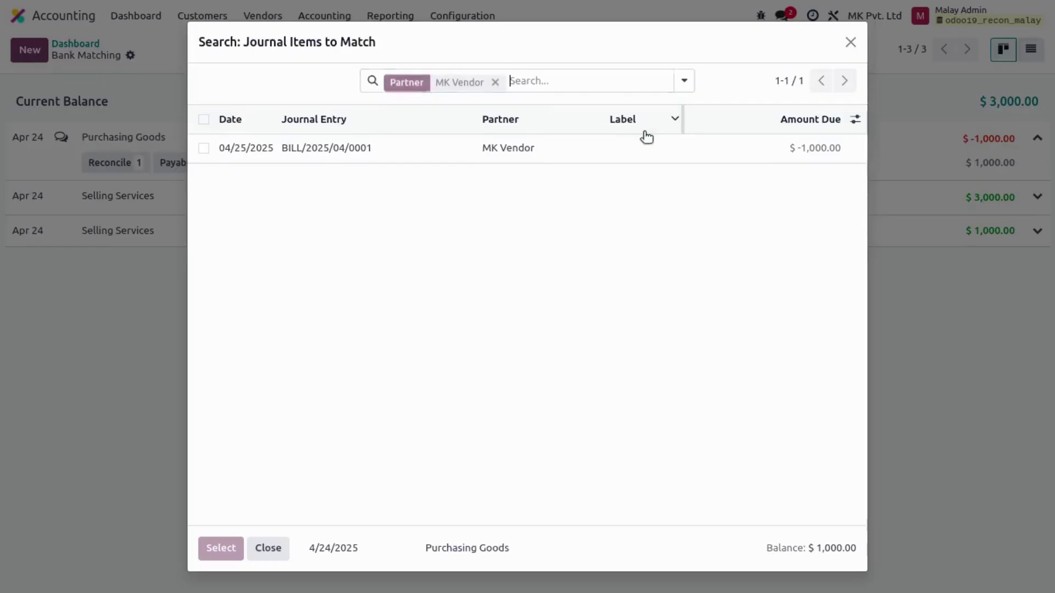
click(363, 154)
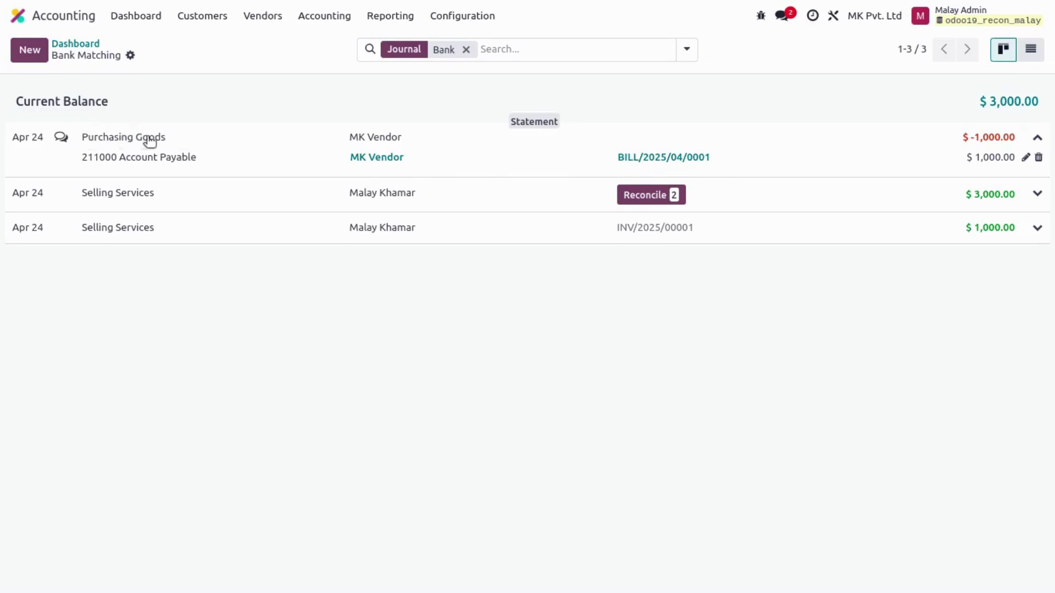
click(1025, 158)
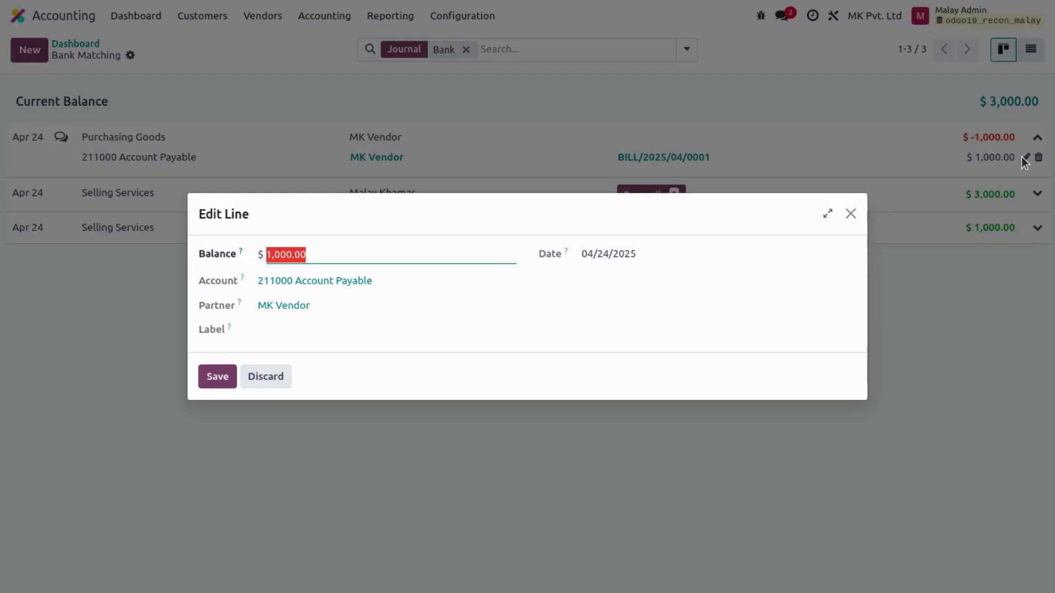
click(849, 215)
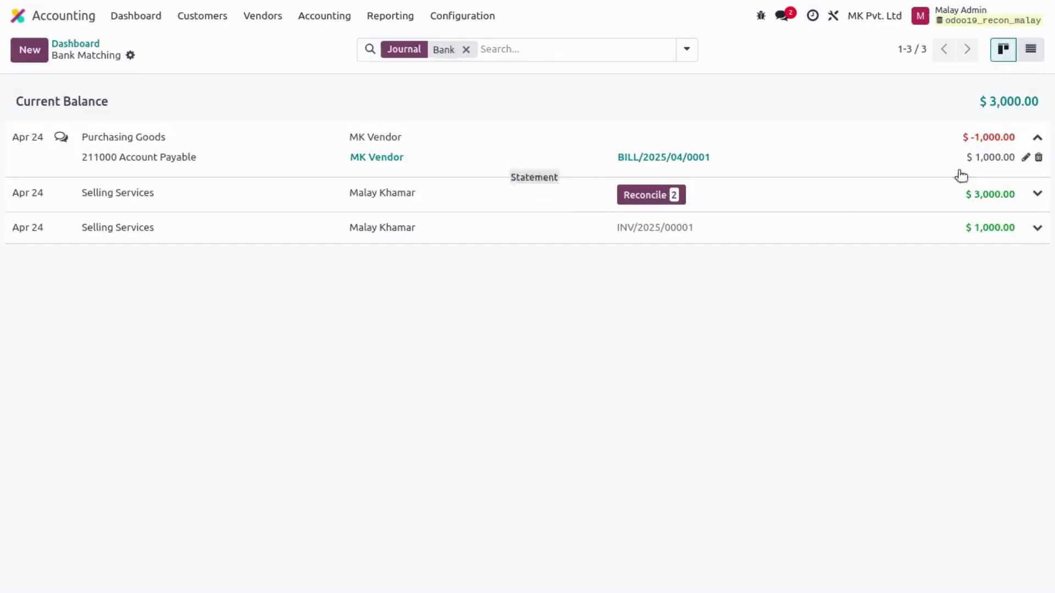
Remove the matched bill line from the Purchasing Goods transaction and reconcile it again with BILL/2025/04/0001.
click(1038, 158)
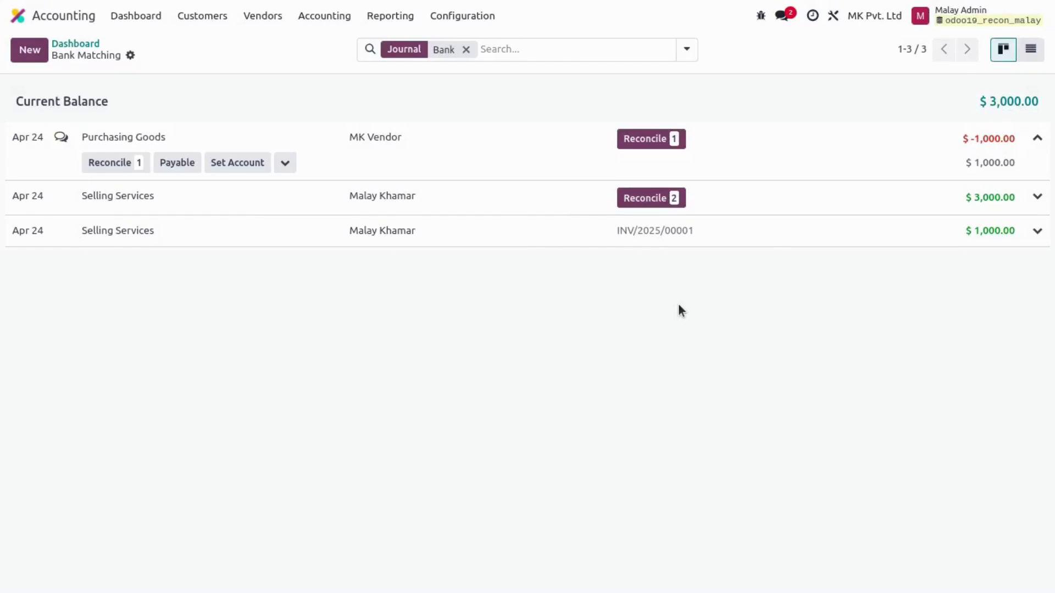
click(662, 142)
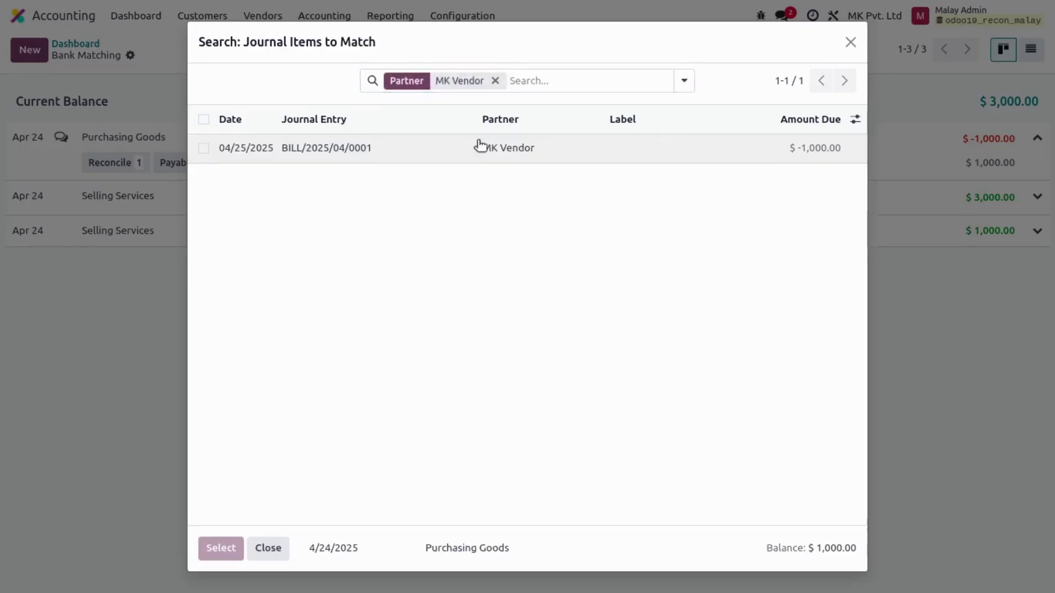
click(480, 147)
Reconcile the $3,000.00 Selling Services transaction with both the $1,000.00 draft invoice and INV/2025/00002.
click(448, 196)
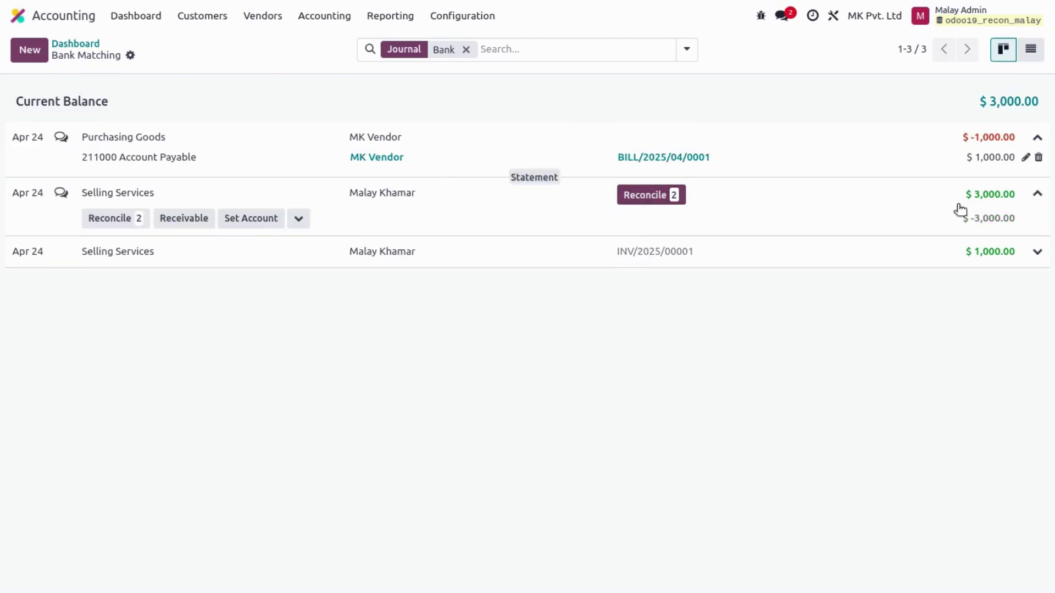
click(634, 196)
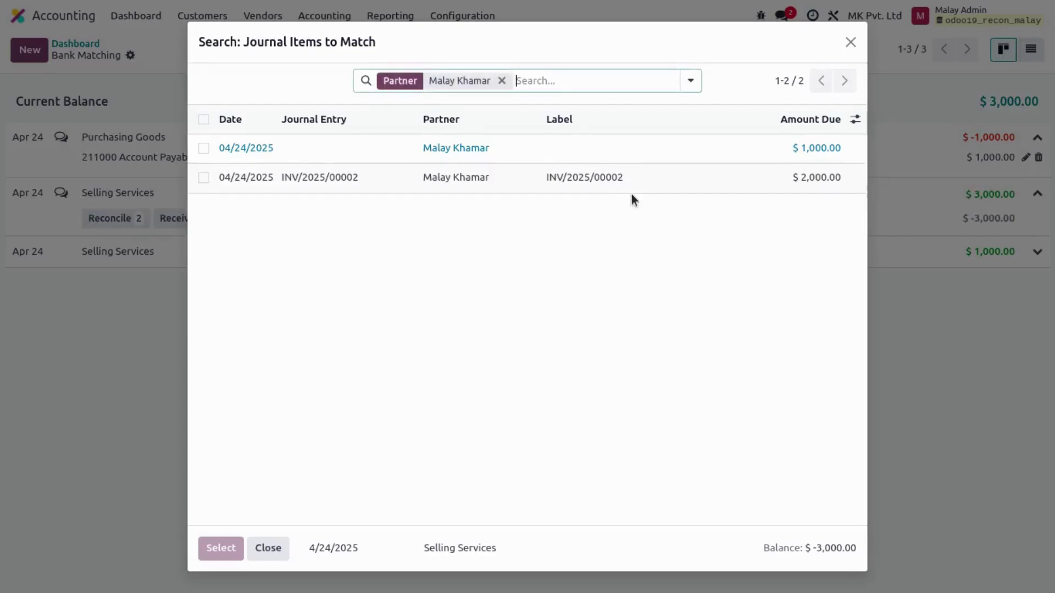
click(203, 156)
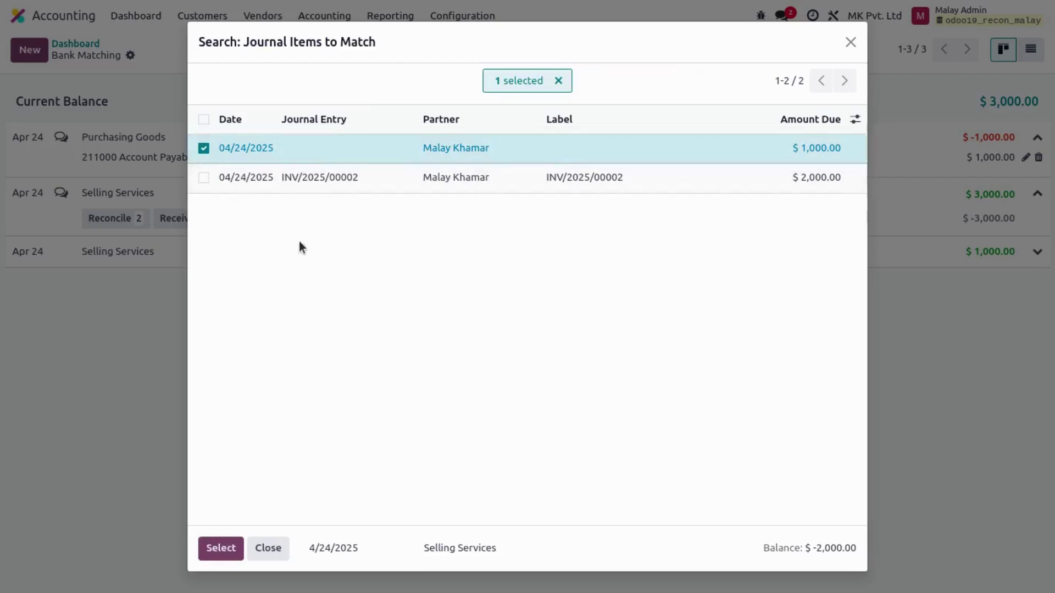
click(203, 177)
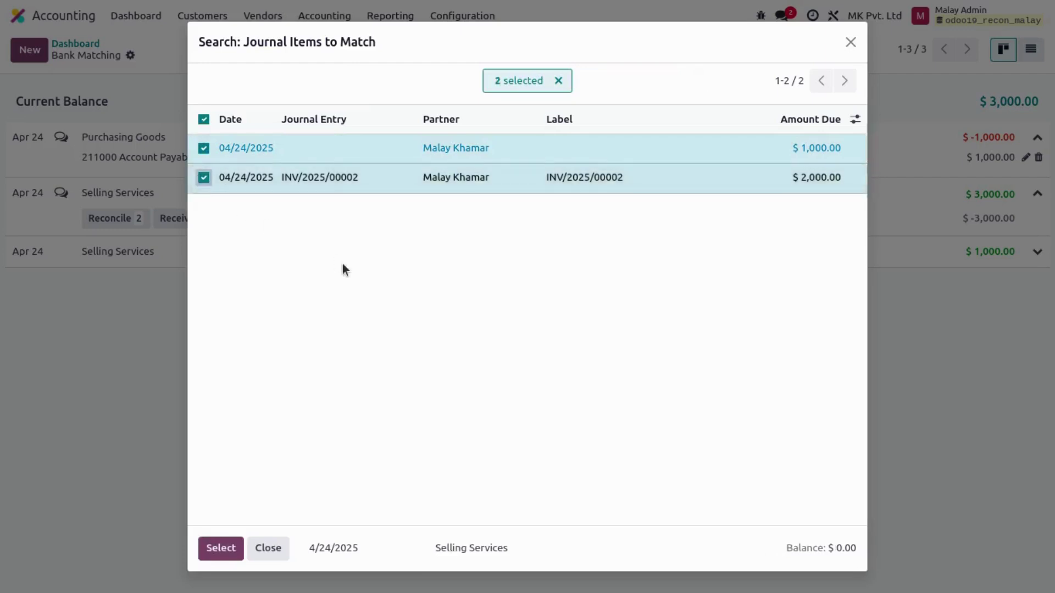
click(218, 549)
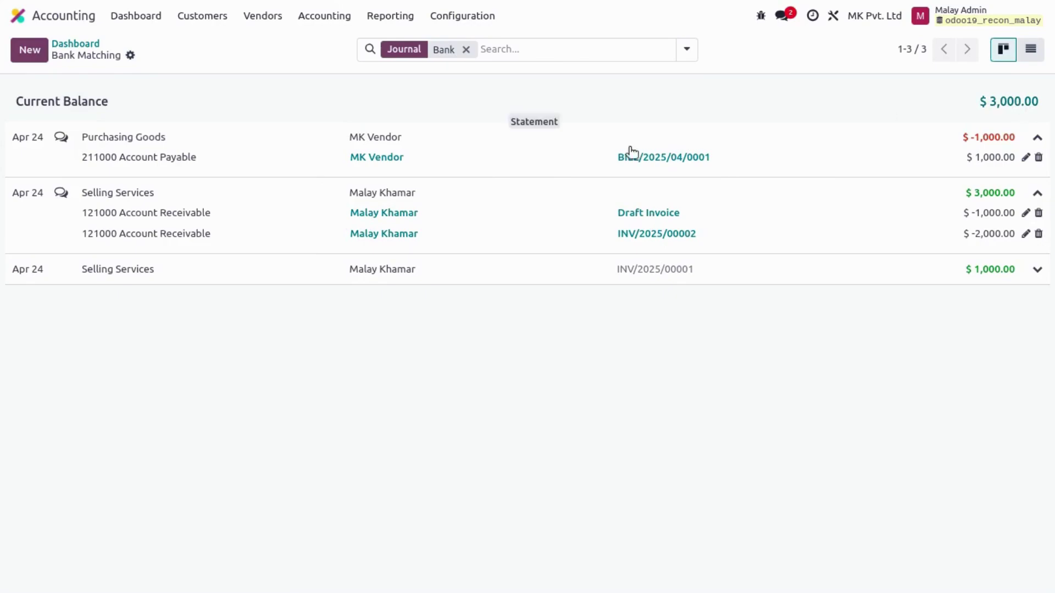
Create the bank statement BNK1 Statement 2025-04-24 covering all listed transactions, with an ending balance of $3,000.00, and return to the accounting dashboard.
click(534, 122)
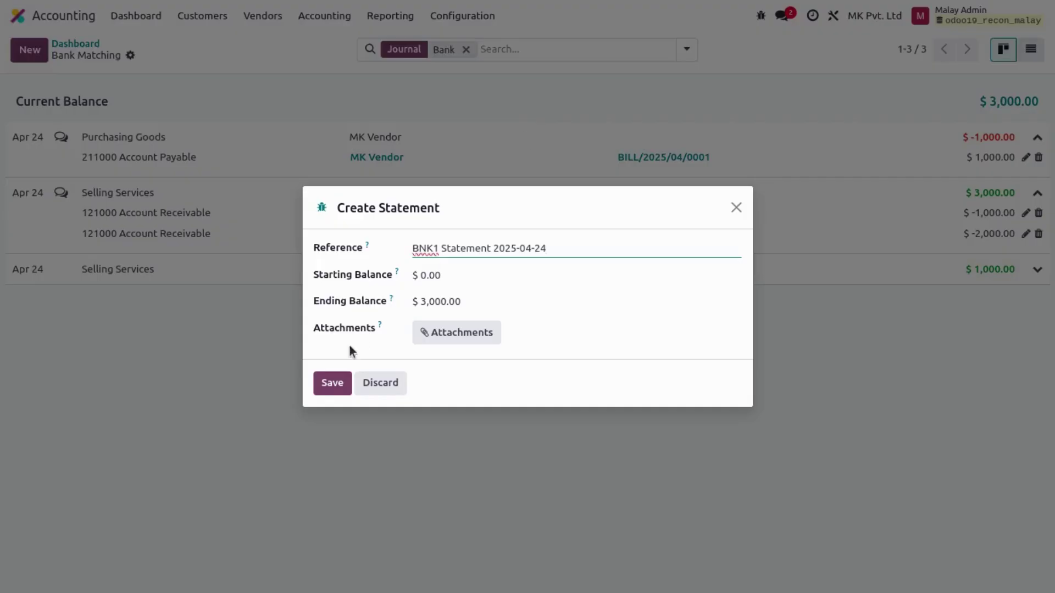
click(330, 377)
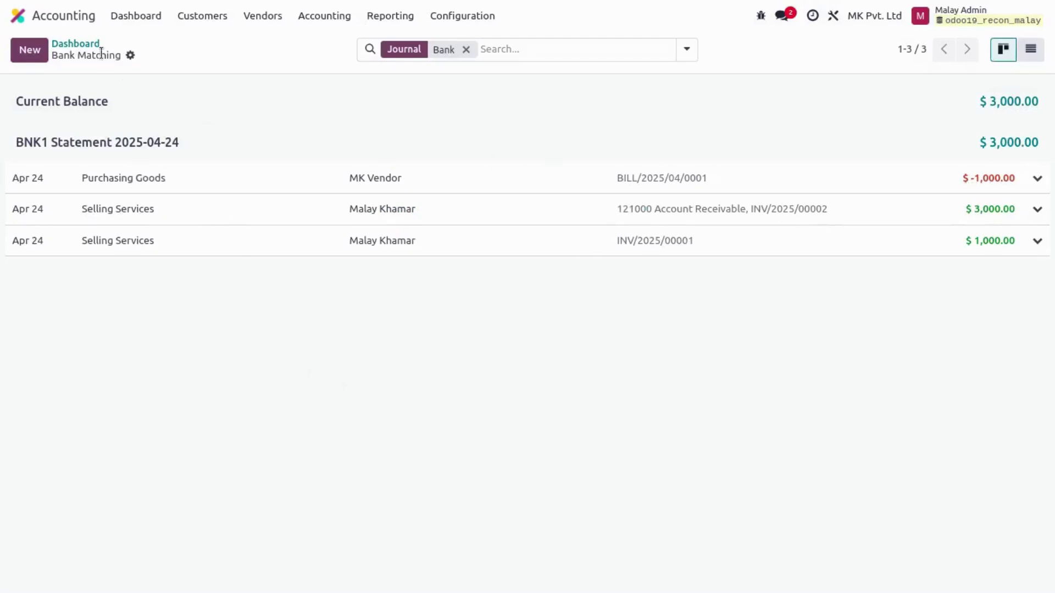
click(81, 44)
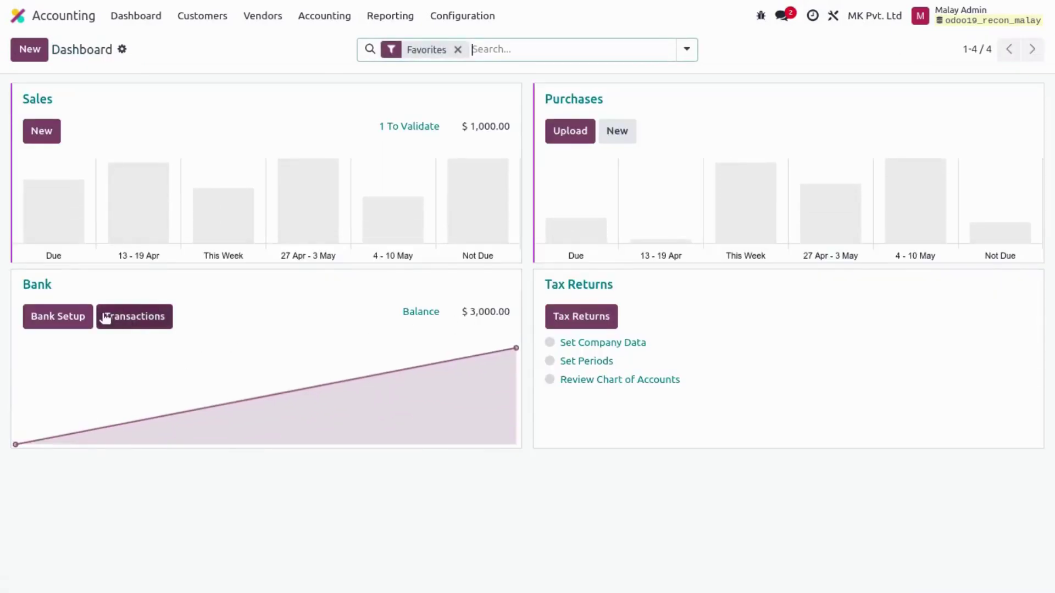
View the Bank journal's statements, review the transactions and available actions for BNK1 Statement 2025-04-24, and return to the statement list.
click(513, 283)
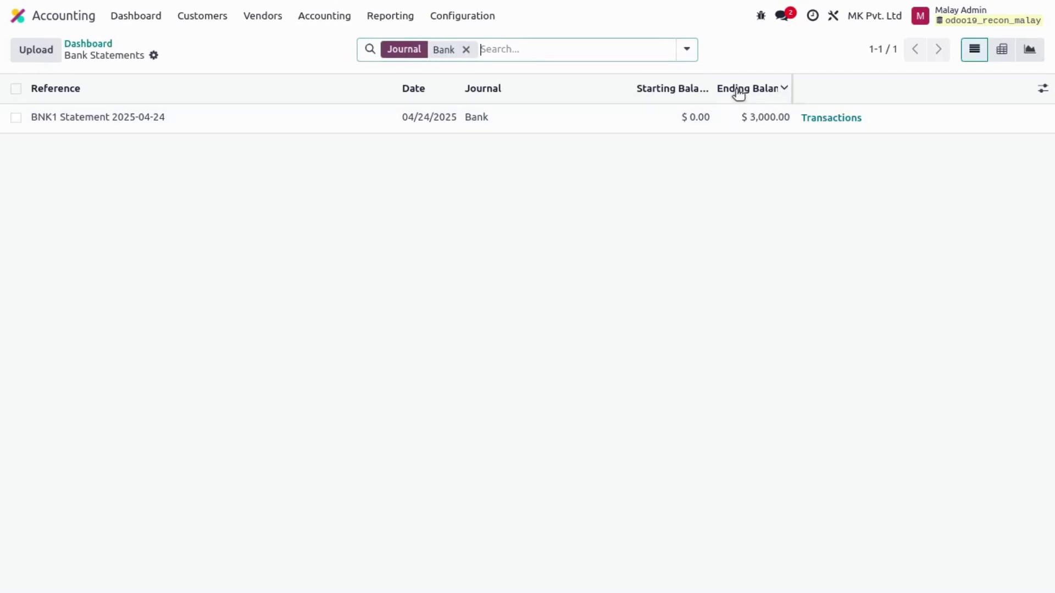
click(830, 119)
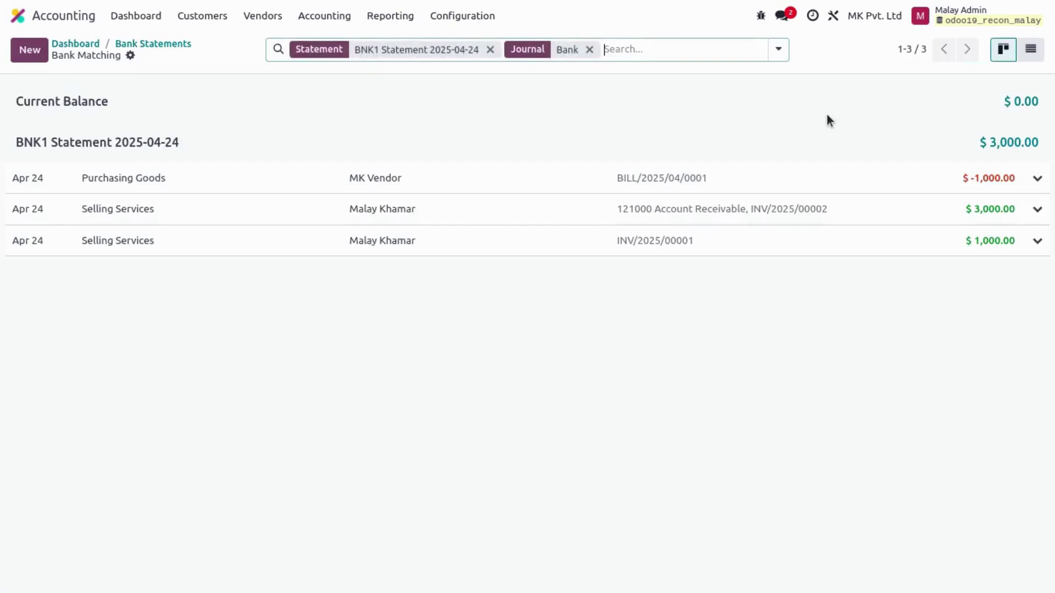
click(129, 56)
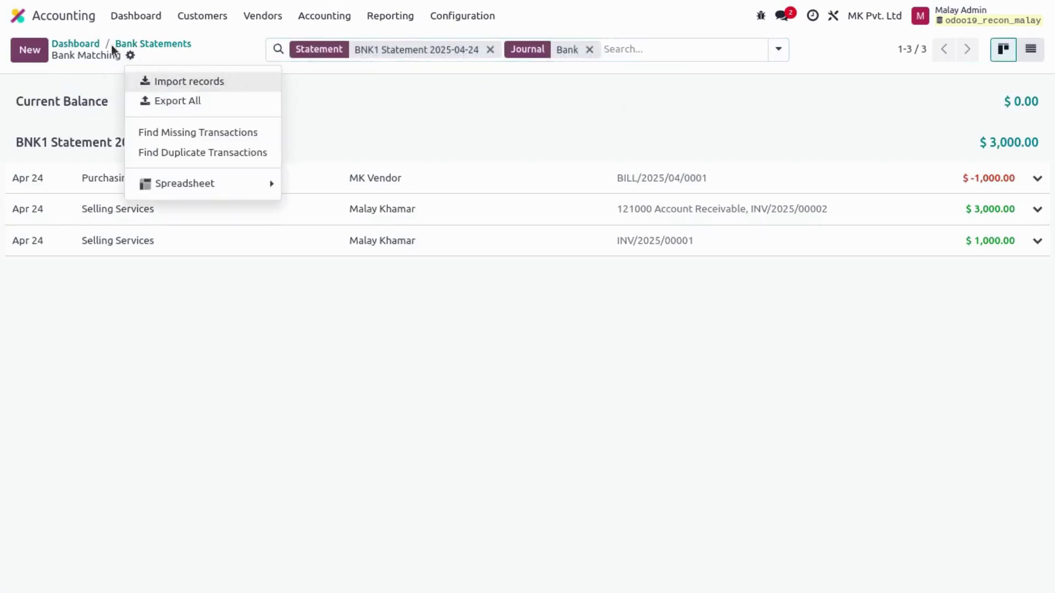
click(156, 45)
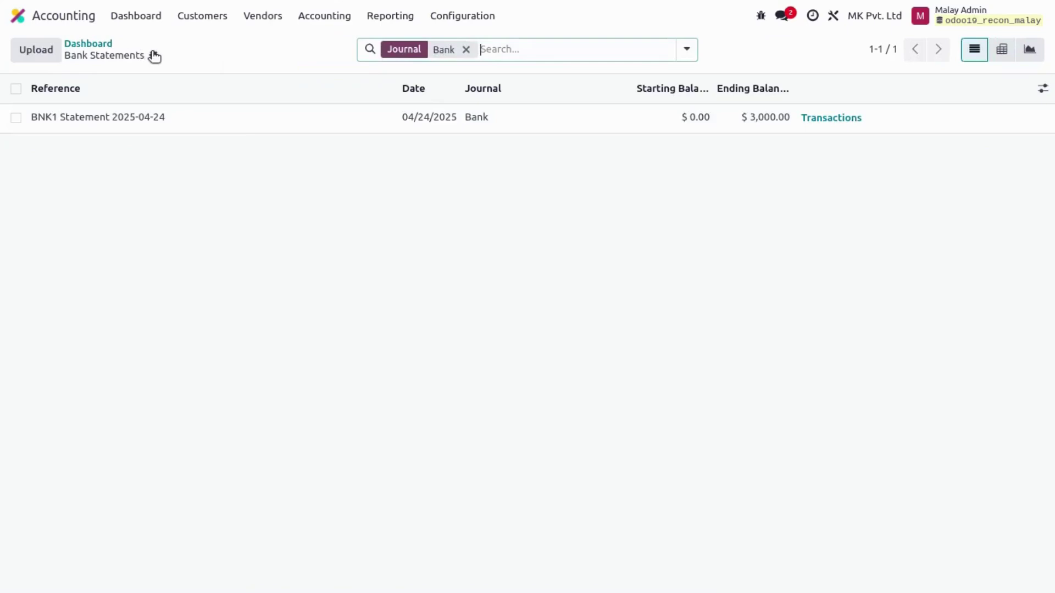
Check the print and action options offered for the selected bank statement, clear the selection and return to the dashboard.
click(16, 88)
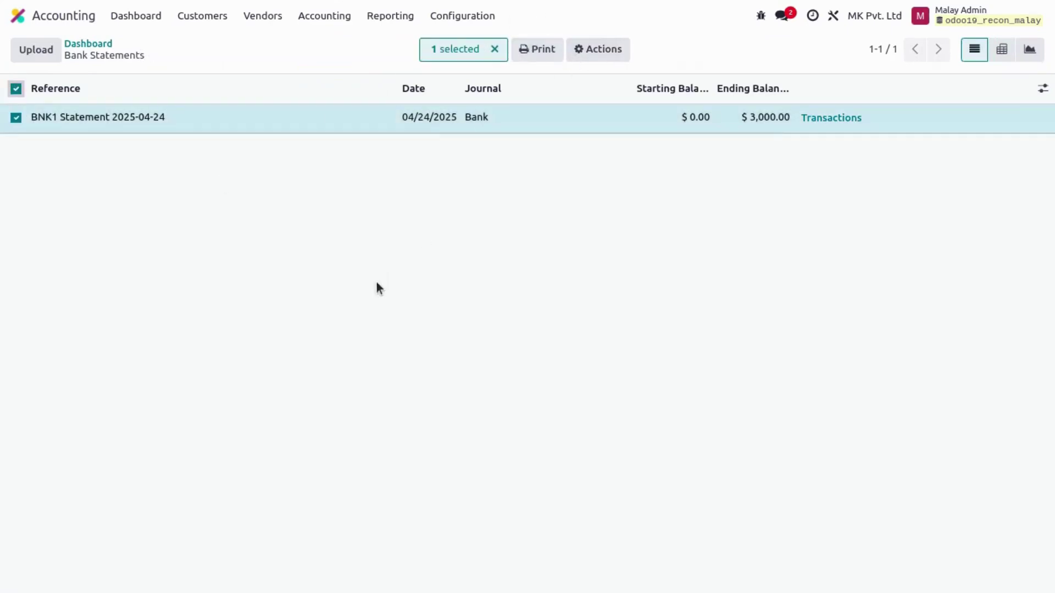
click(16, 89)
click(88, 45)
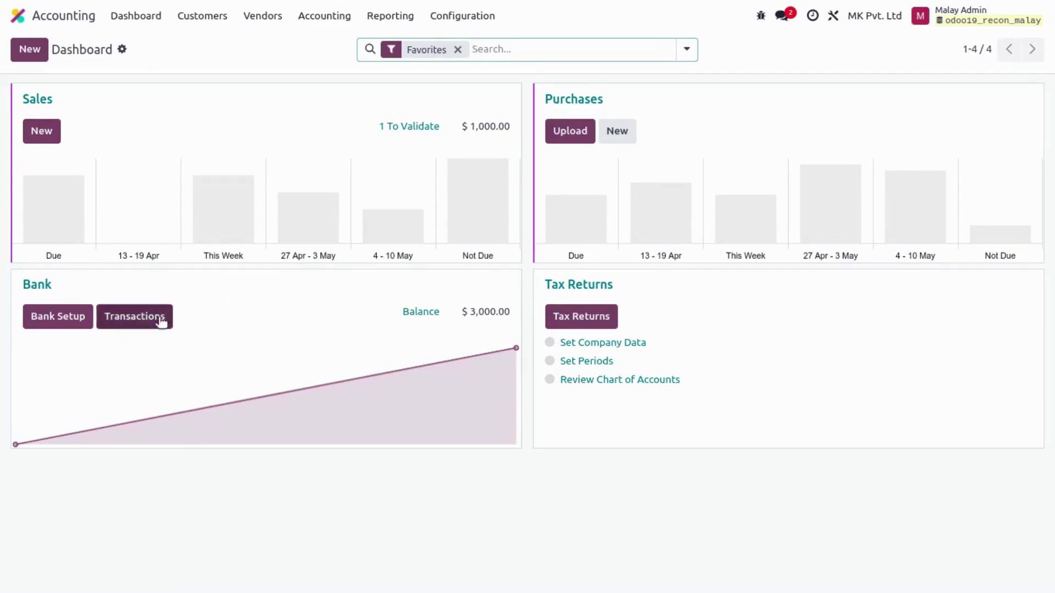
Reopen the Bank journal's transactions and expand all three to review their matched bill and invoice lines.
click(134, 324)
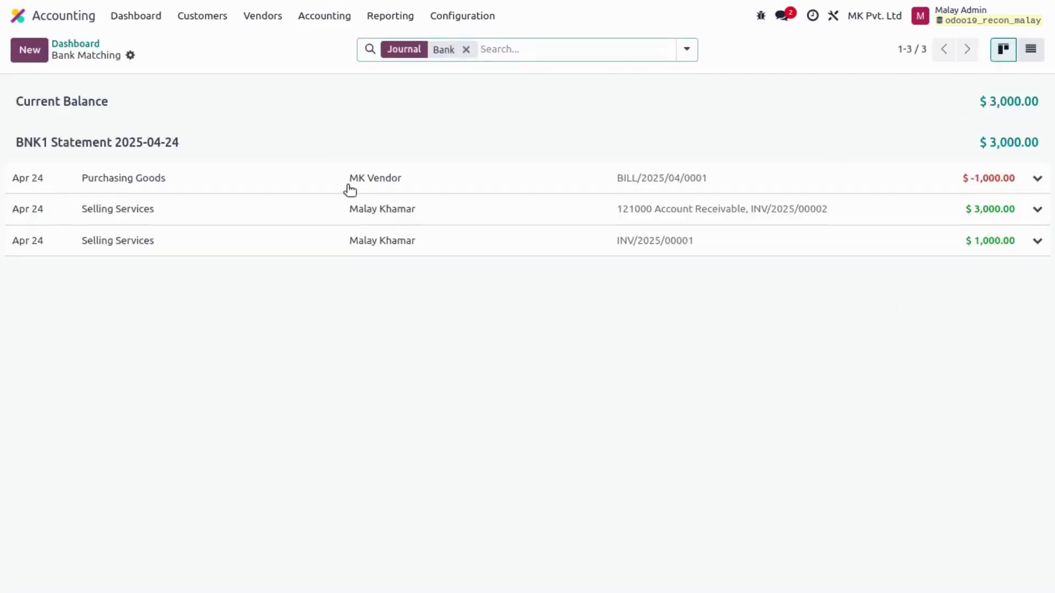
click(332, 188)
click(509, 238)
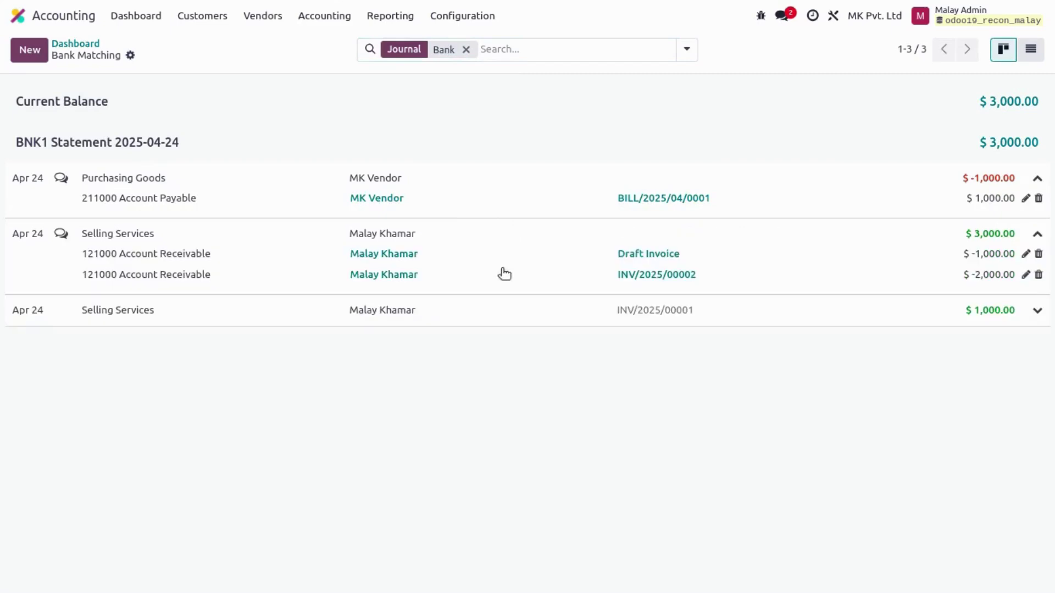
click(511, 309)
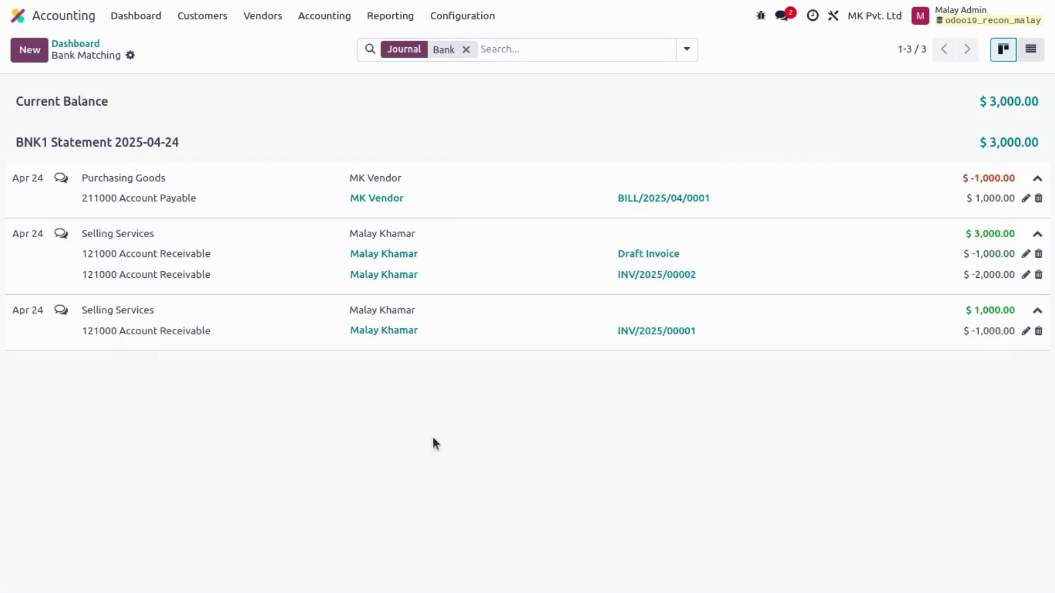